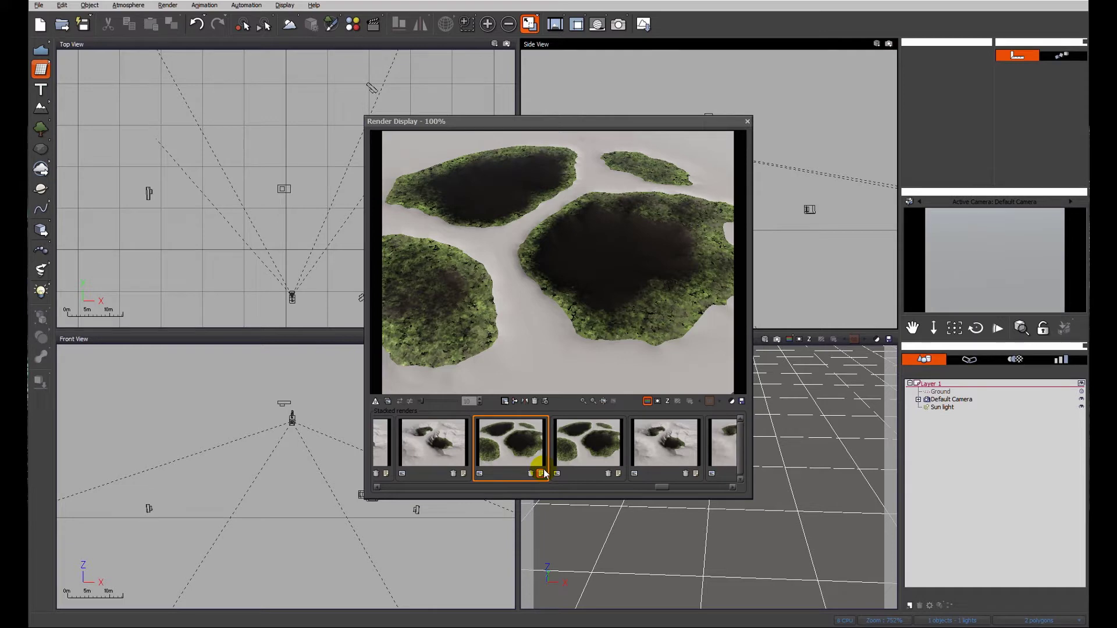
Step: Close the Render Display window of earlier pond renders to reveal the four empty viewports
{"action": "left_click", "coordinate": [747, 122]}
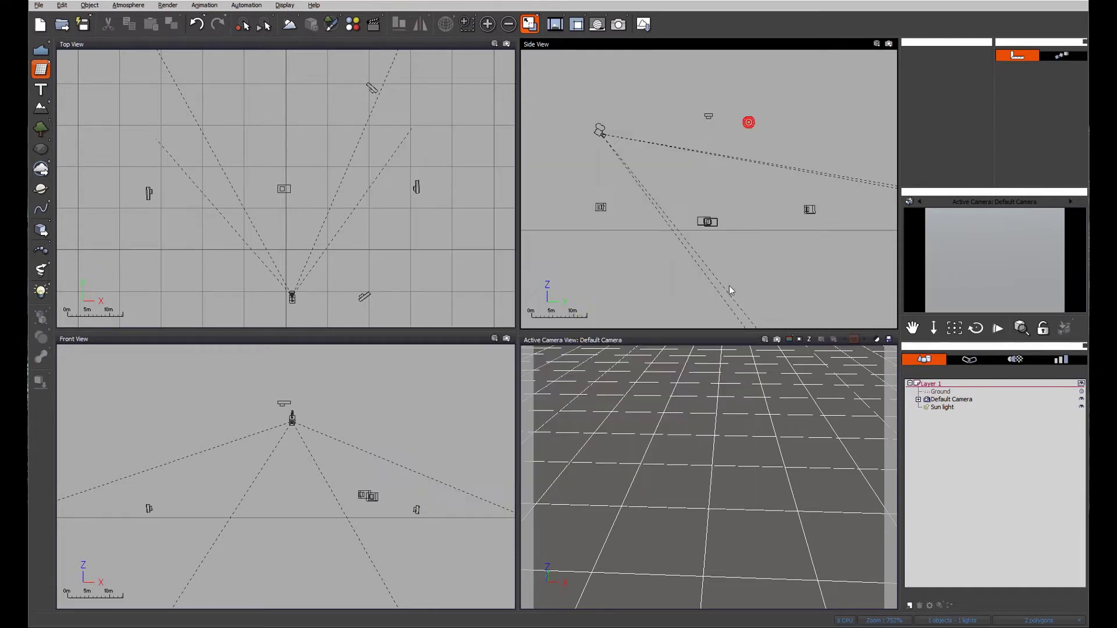
Step: Add a terrain, size it to 30m by 30m, and tilt the camera down to frame it
{"action": "left_click", "coordinate": [40, 109]}
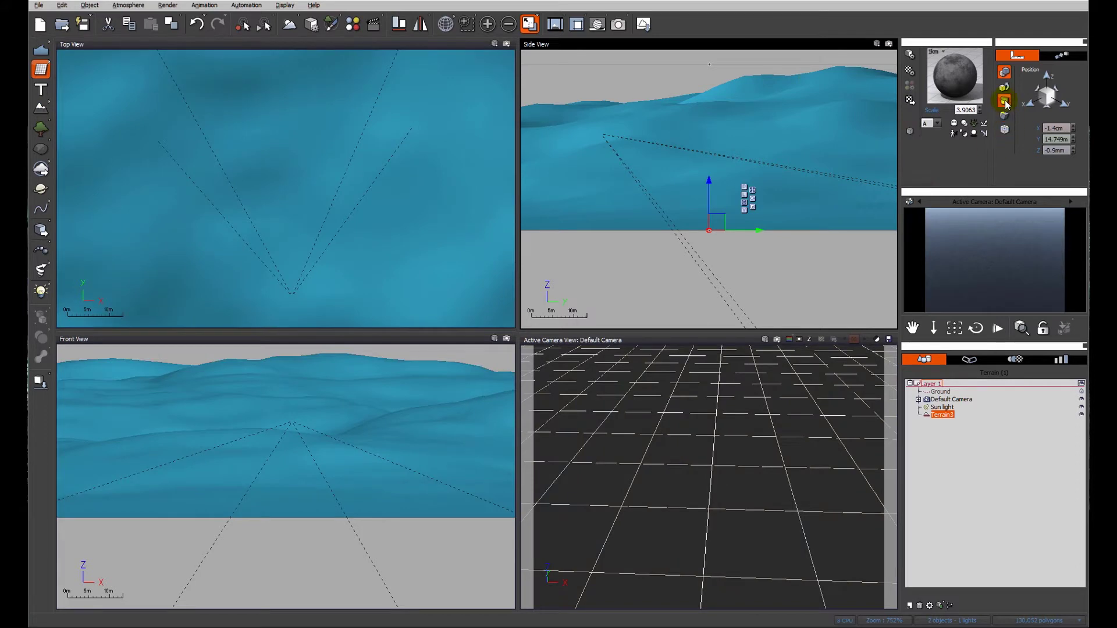
{"action": "left_click", "coordinate": [1005, 102]}
{"action": "left_click", "coordinate": [1055, 129]}
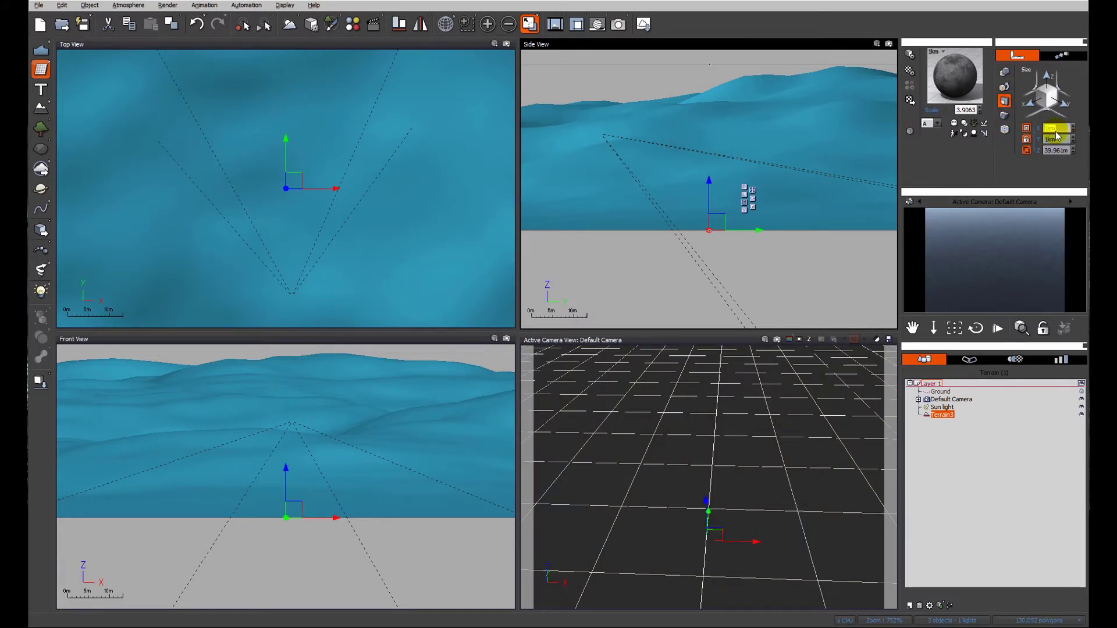
{"action": "type", "text": "30"}
{"action": "key", "text": "Return"}
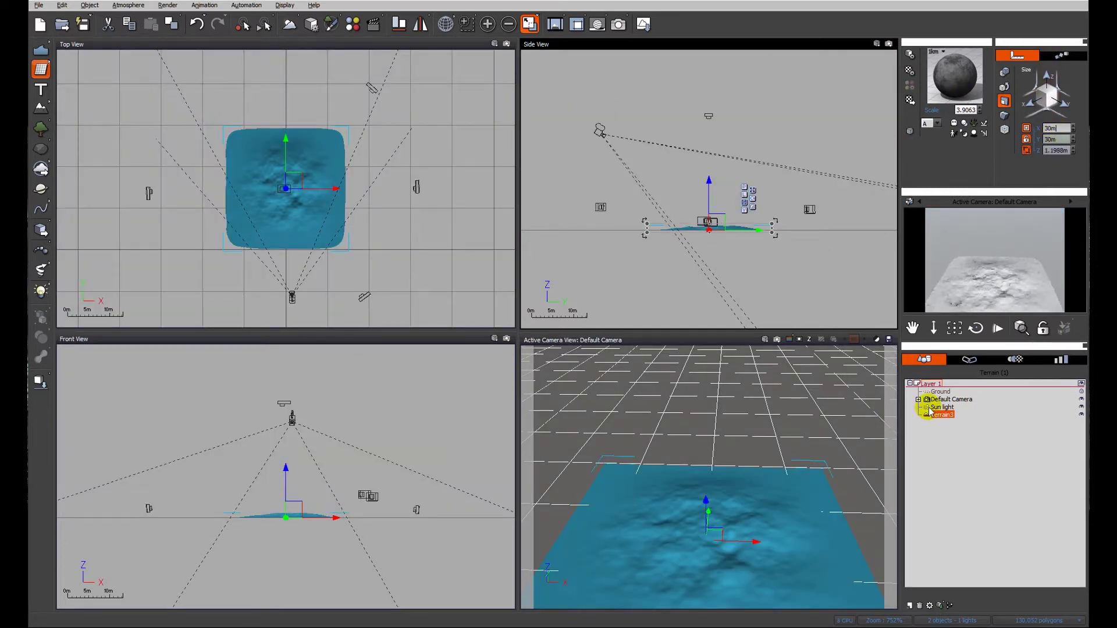
{"action": "left_click", "coordinate": [728, 483]}
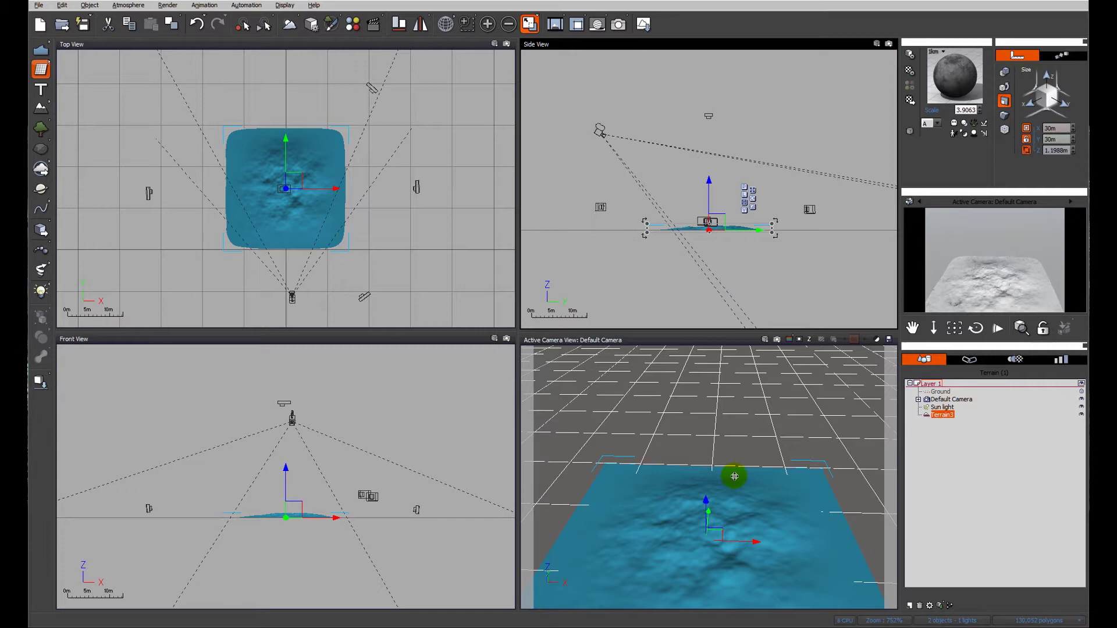
{"action": "right_click_drag", "start_coordinate": [734, 477], "coordinate": [738, 424]}
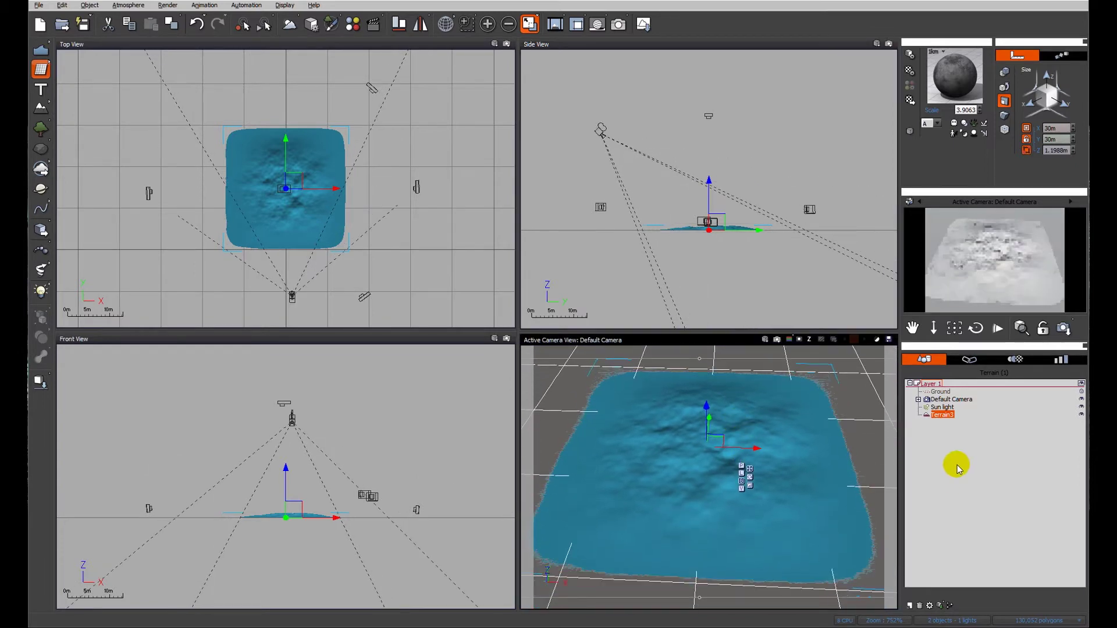
Step: Turn off Zero edges on Terrain3 and switch its Simple Fractal node to Eroded Rocky Mountains
{"action": "double_click", "coordinate": [943, 417]}
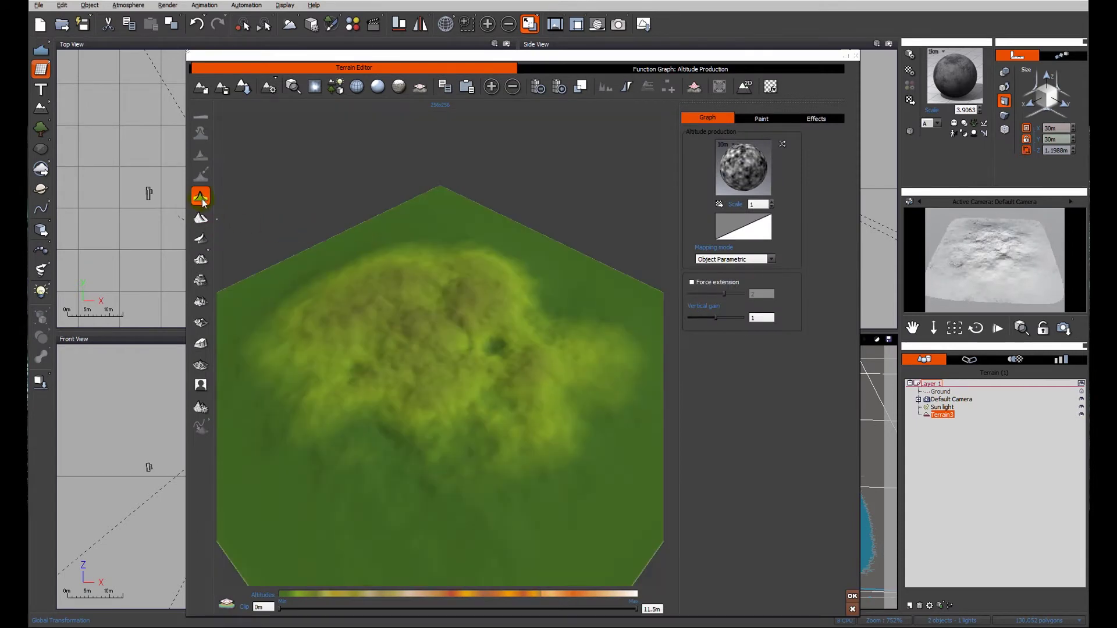
{"action": "left_click", "coordinate": [200, 198]}
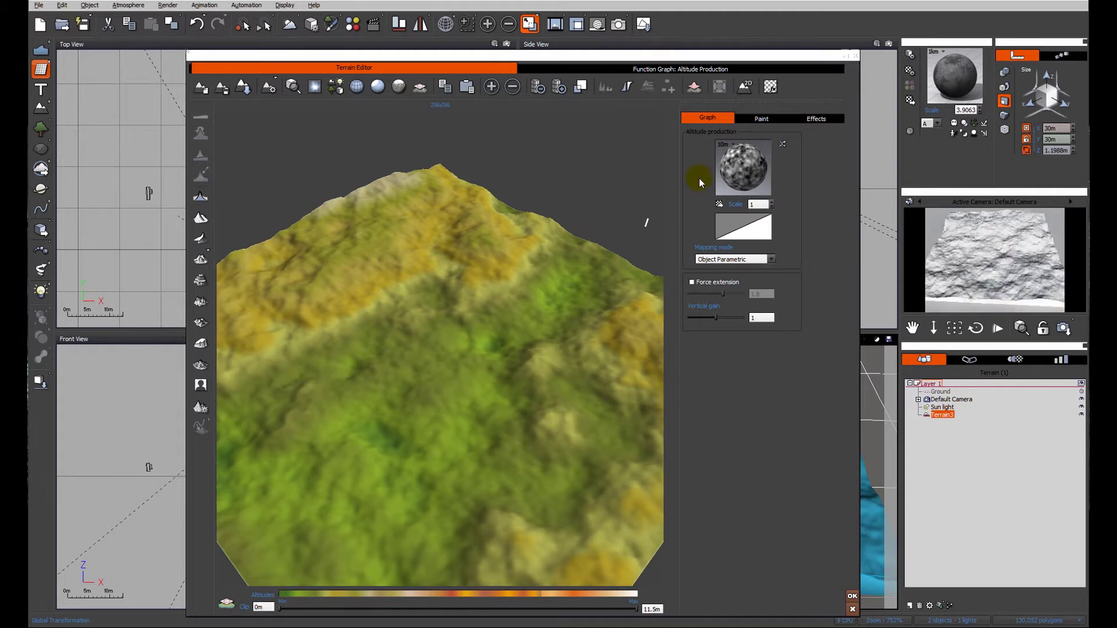
{"action": "left_click", "coordinate": [664, 70]}
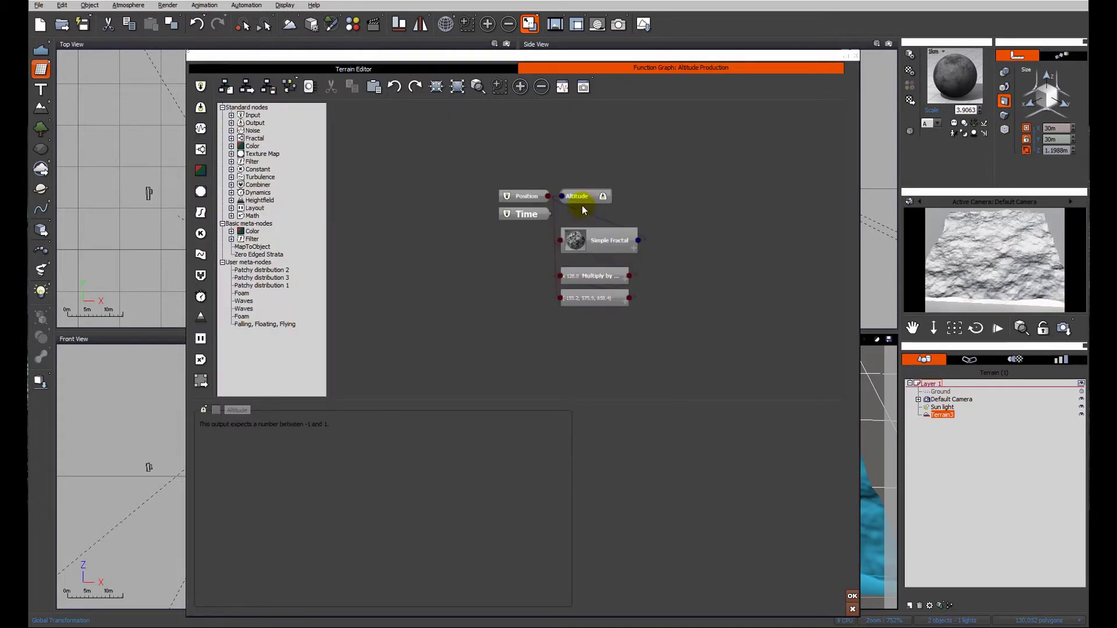
{"action": "left_click_drag", "start_coordinate": [578, 194], "coordinate": [790, 195]}
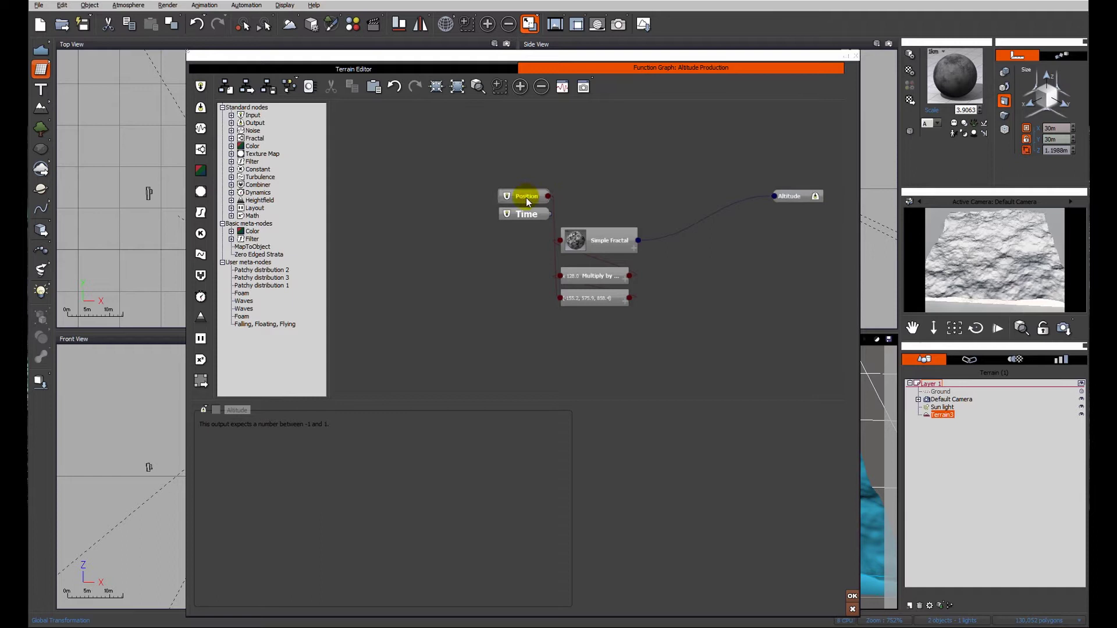
{"action": "left_click_drag", "start_coordinate": [526, 198], "coordinate": [394, 170]}
{"action": "left_click_drag", "start_coordinate": [607, 244], "coordinate": [654, 194]}
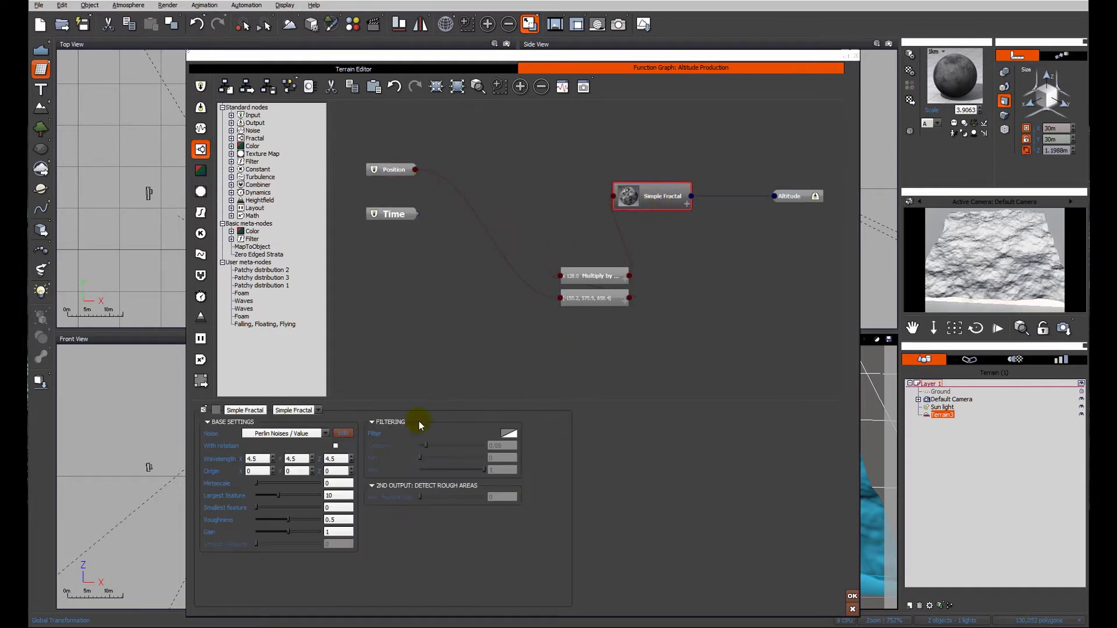
{"action": "left_click", "coordinate": [318, 411]}
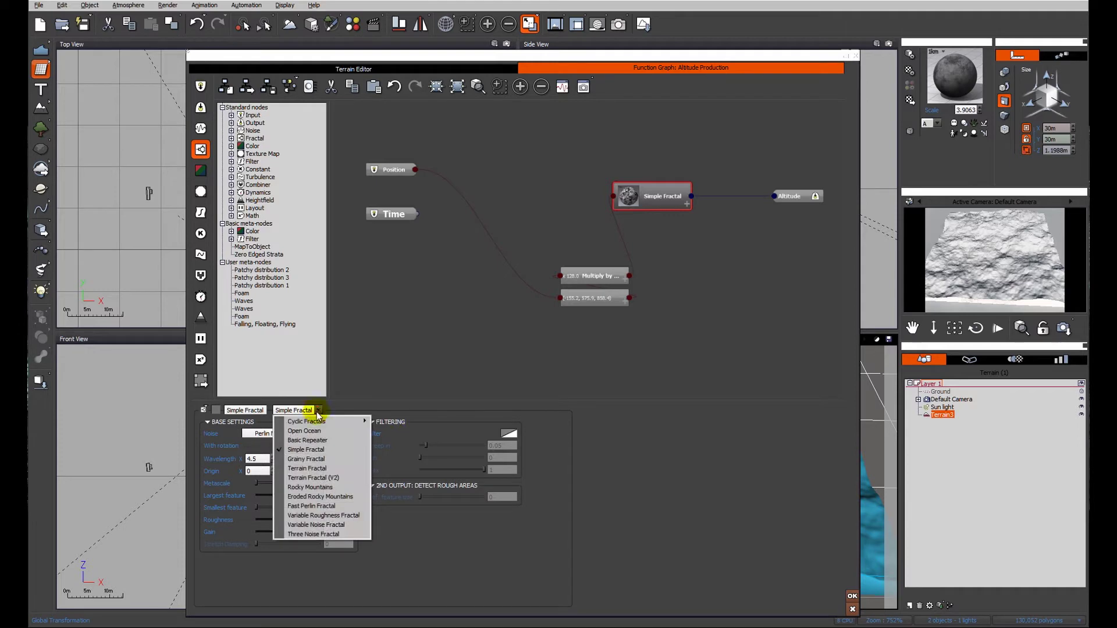
{"action": "left_click", "coordinate": [313, 498]}
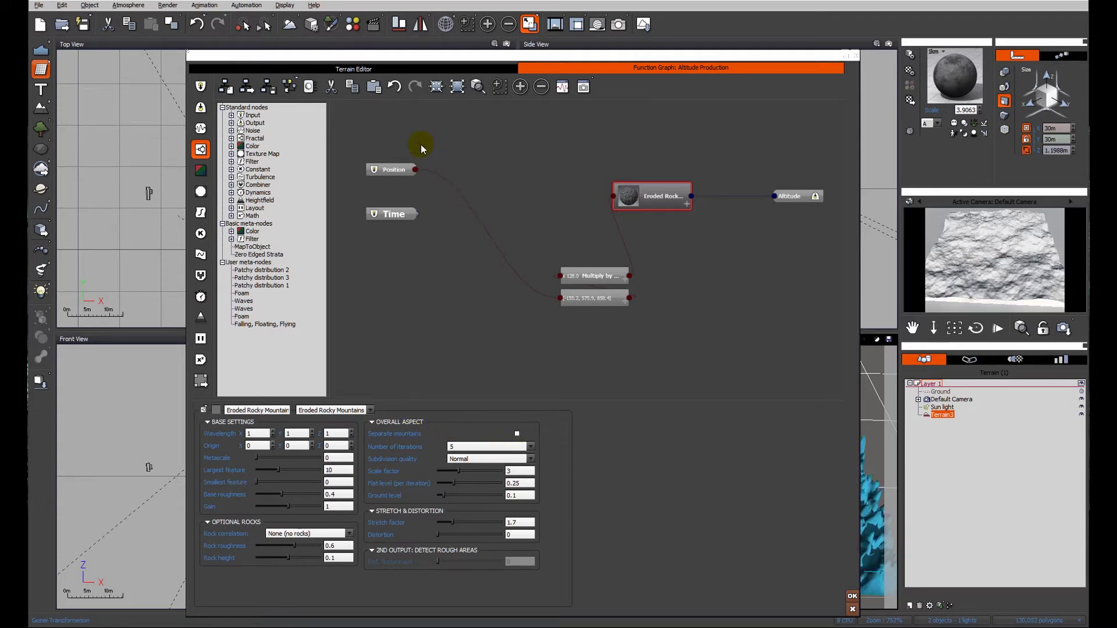
Step: Set the terrain's altitude scale to 15 and invert its altitudes into a basin
{"action": "left_click", "coordinate": [402, 68]}
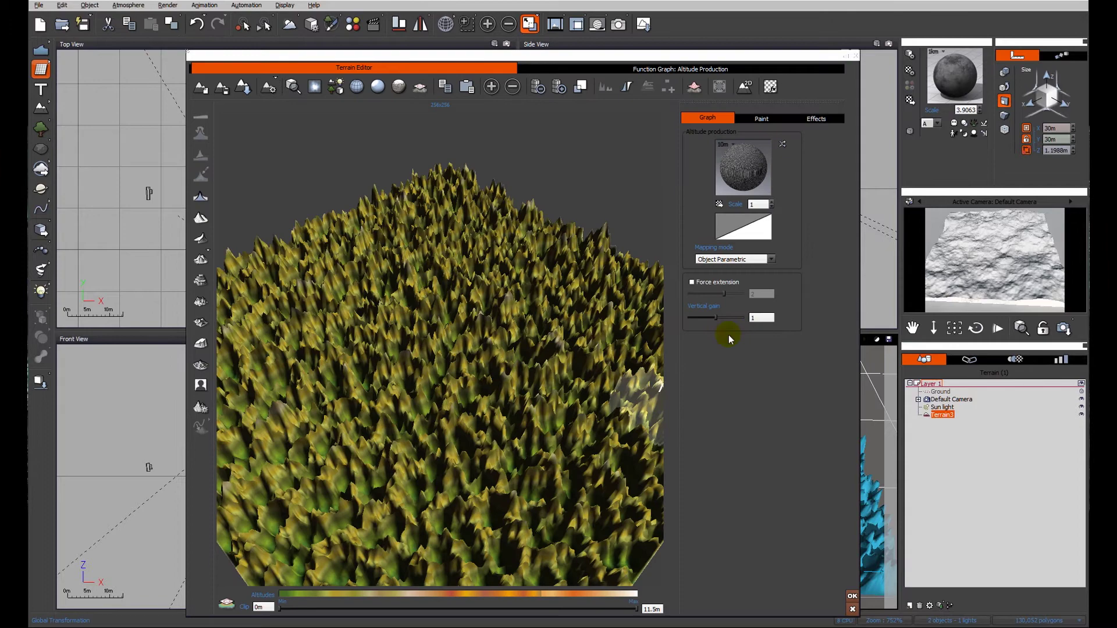
{"action": "left_click", "coordinate": [755, 204]}
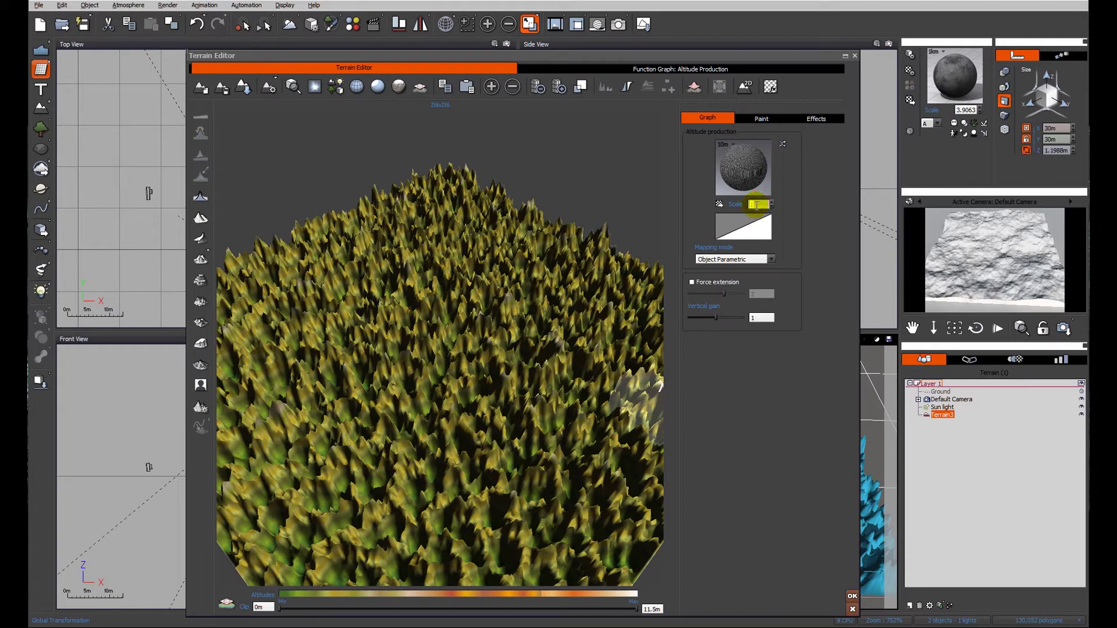
{"action": "type", "text": "15"}
{"action": "key", "text": "Return"}
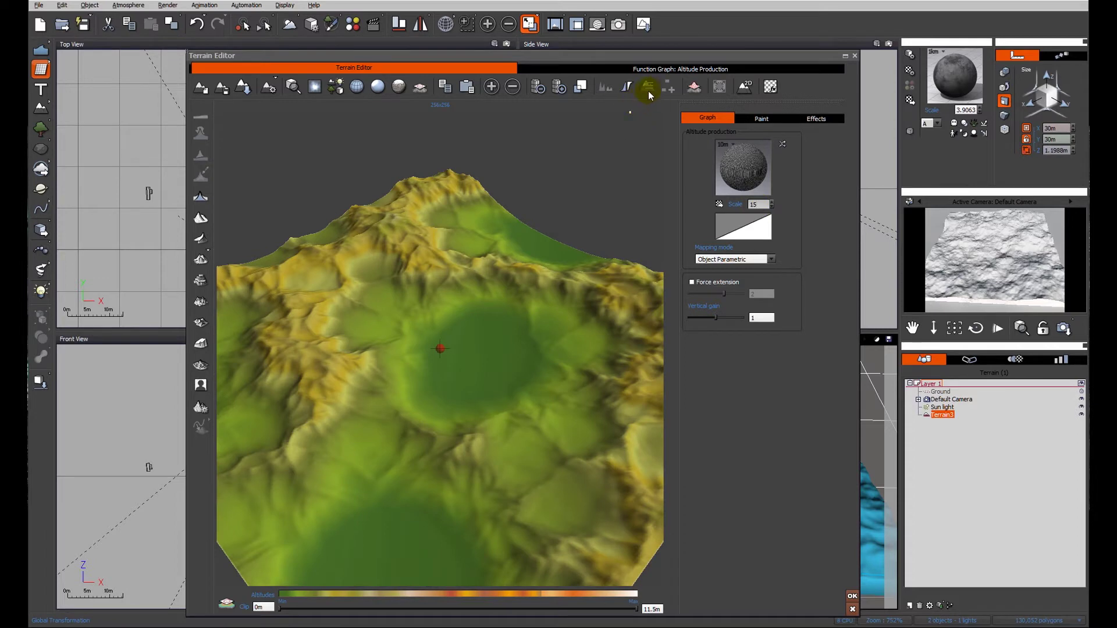
{"action": "left_click", "coordinate": [626, 87]}
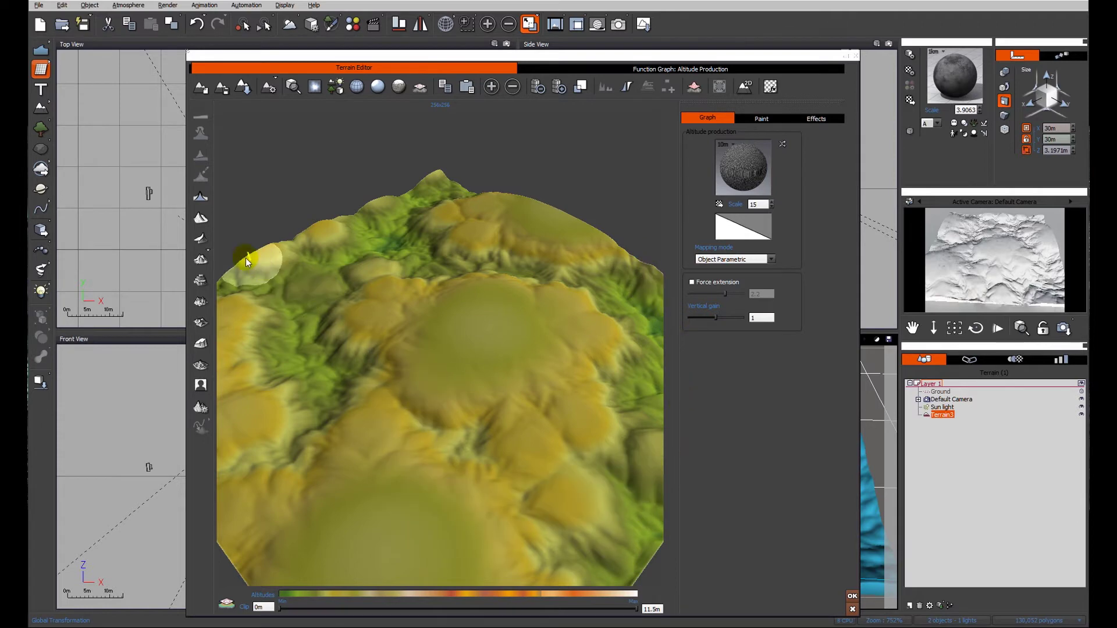
Step: Switch to sculpting, rotate the terrain preview, and apply the terrain to the scene
{"action": "left_click", "coordinate": [200, 196]}
{"action": "left_click", "coordinate": [537, 466]}
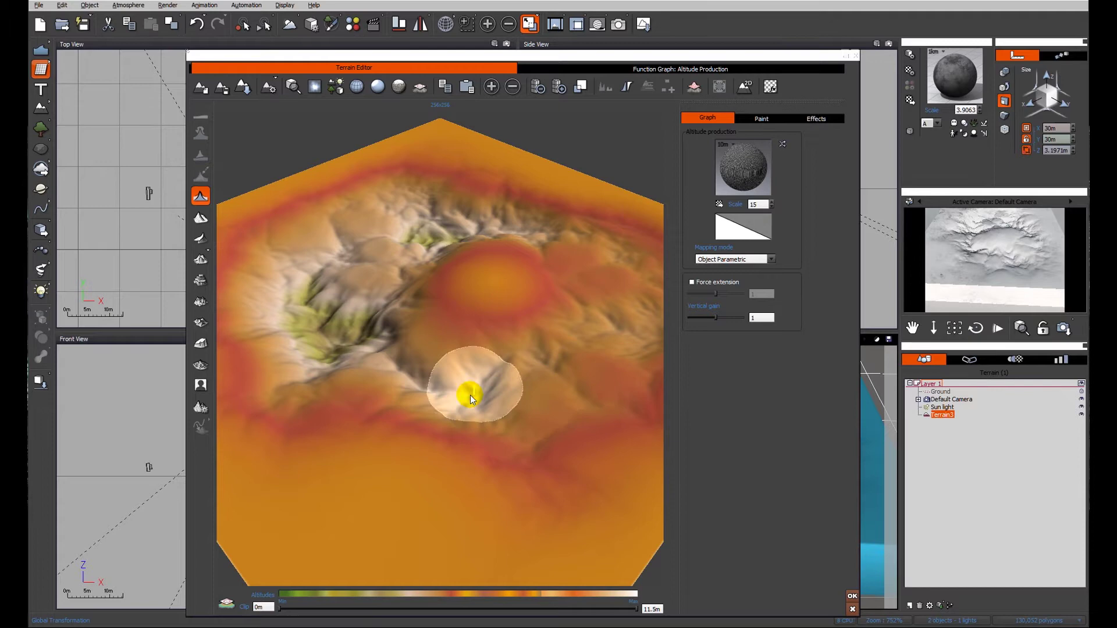
{"action": "right_click_drag", "start_coordinate": [428, 392], "coordinate": [518, 399]}
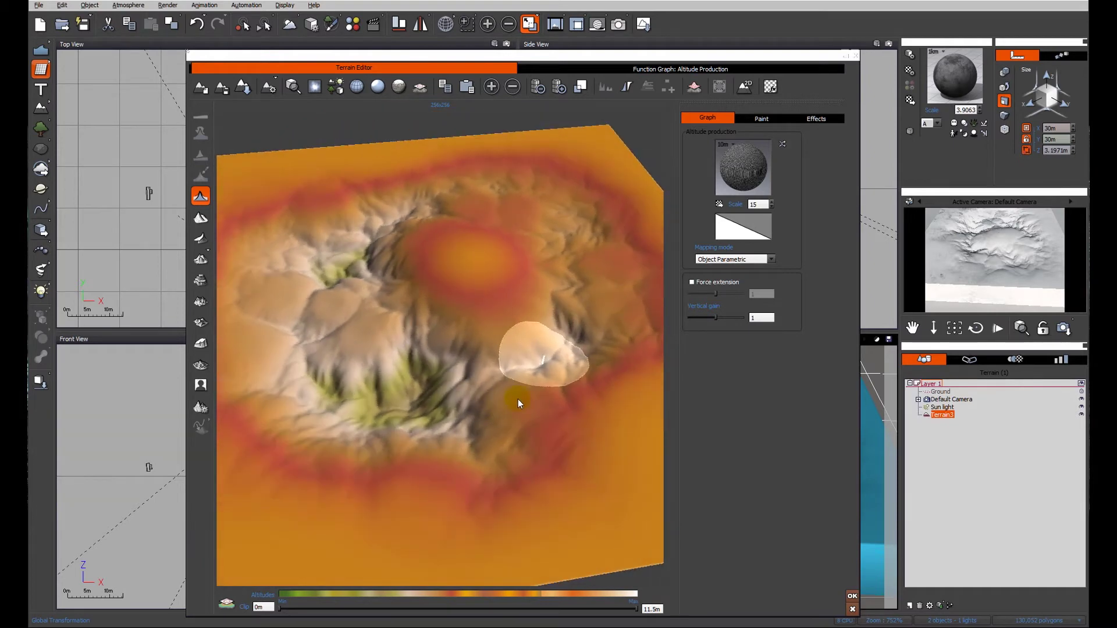
{"action": "left_click", "coordinate": [851, 597]}
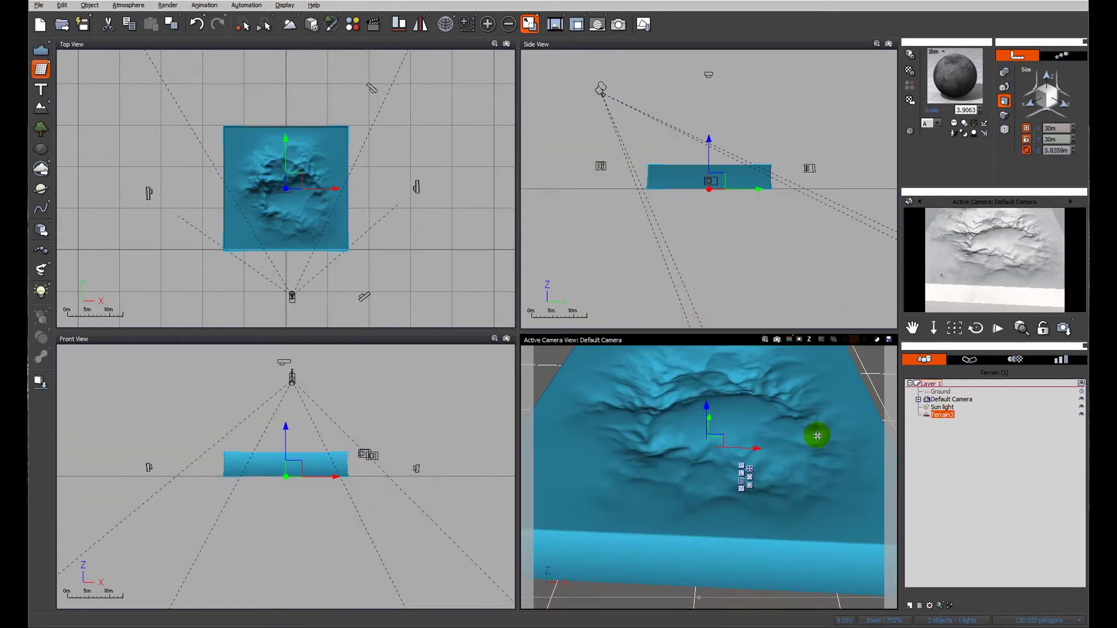
Step: Render a Preview-quality image, discarding the oldest stacked renders, then orbit the camera over the crater
{"action": "left_click", "coordinate": [620, 25]}
{"action": "left_click", "coordinate": [501, 122]}
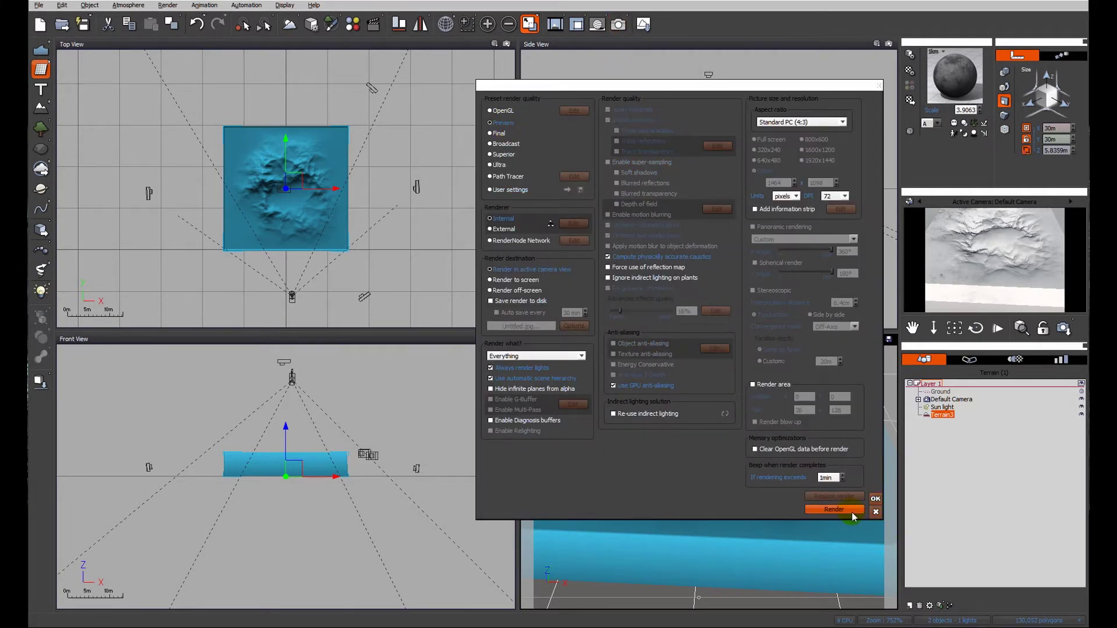
{"action": "left_click", "coordinate": [835, 510]}
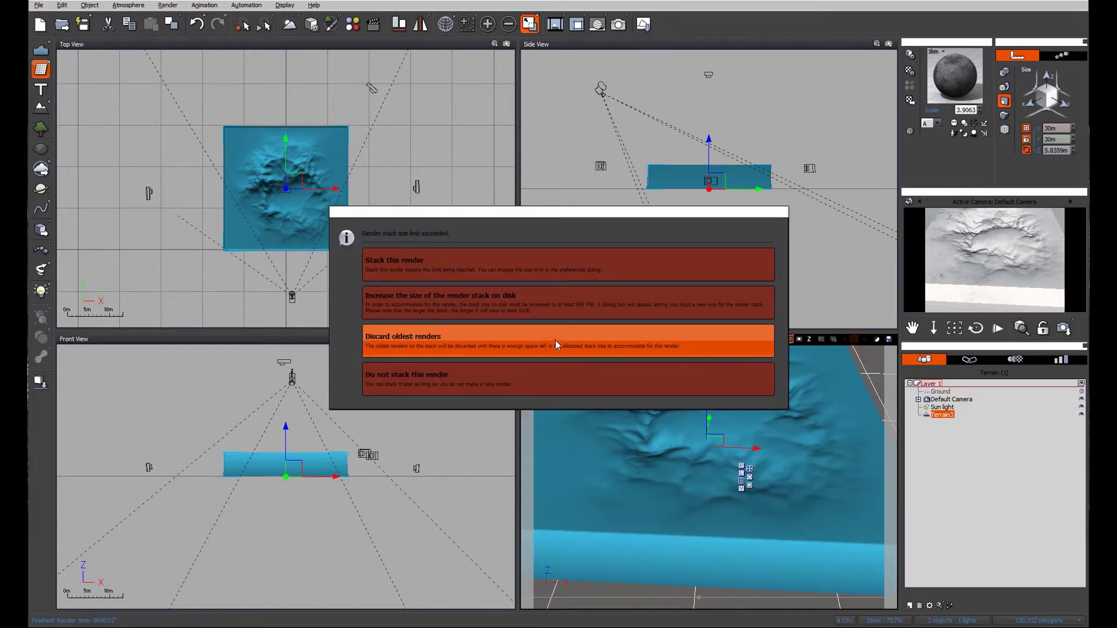
{"action": "left_click", "coordinate": [555, 340]}
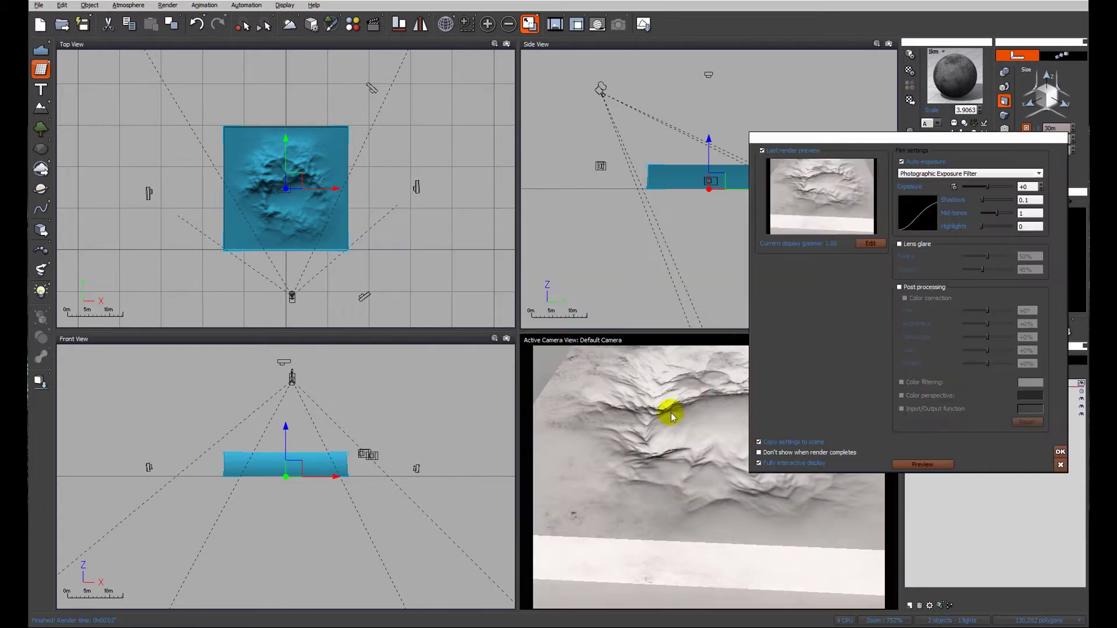
{"action": "left_click", "coordinate": [1061, 452]}
{"action": "left_click_drag", "start_coordinate": [976, 328], "coordinate": [766, 486]}
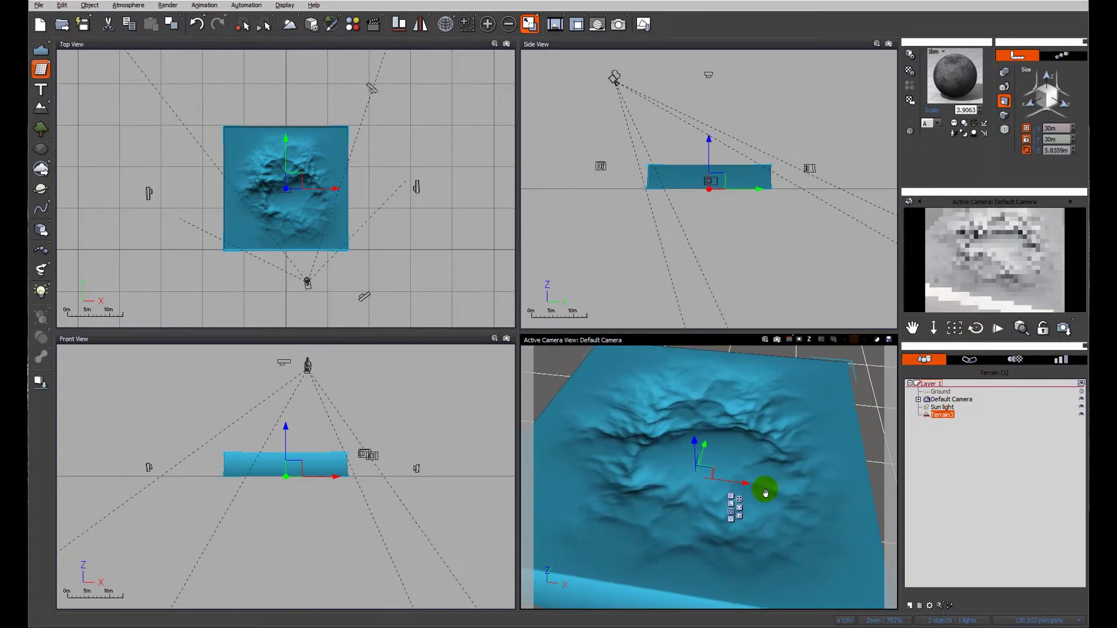
Step: Reopen the terrain in Paint mode with an inverted airbrush preset, undoing a trial trench
{"action": "double_click", "coordinate": [942, 415]}
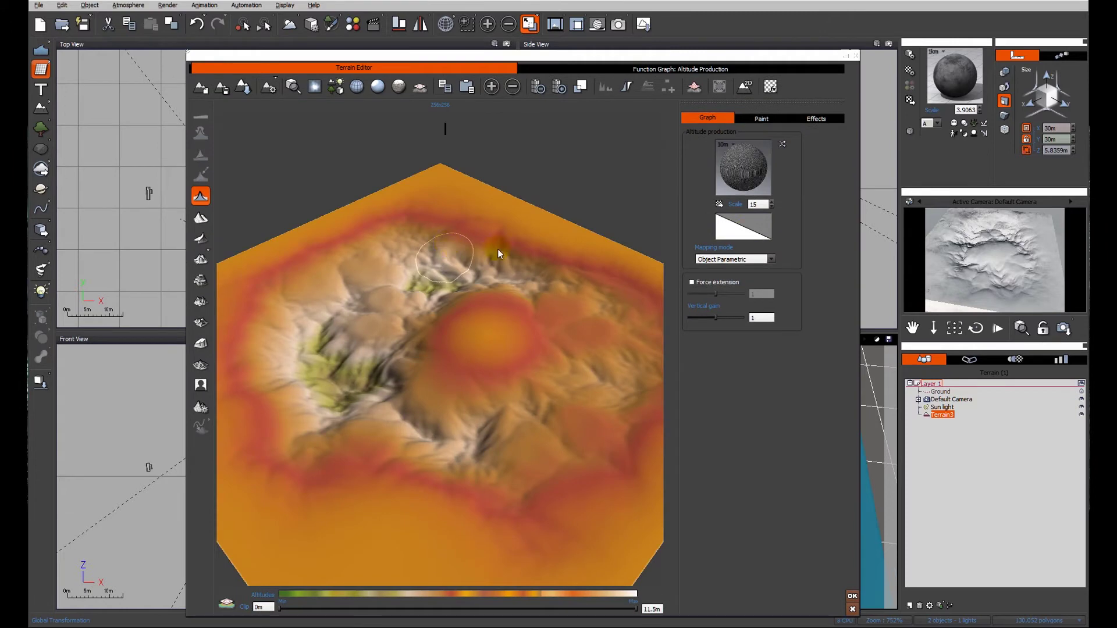
{"action": "left_click", "coordinate": [766, 118]}
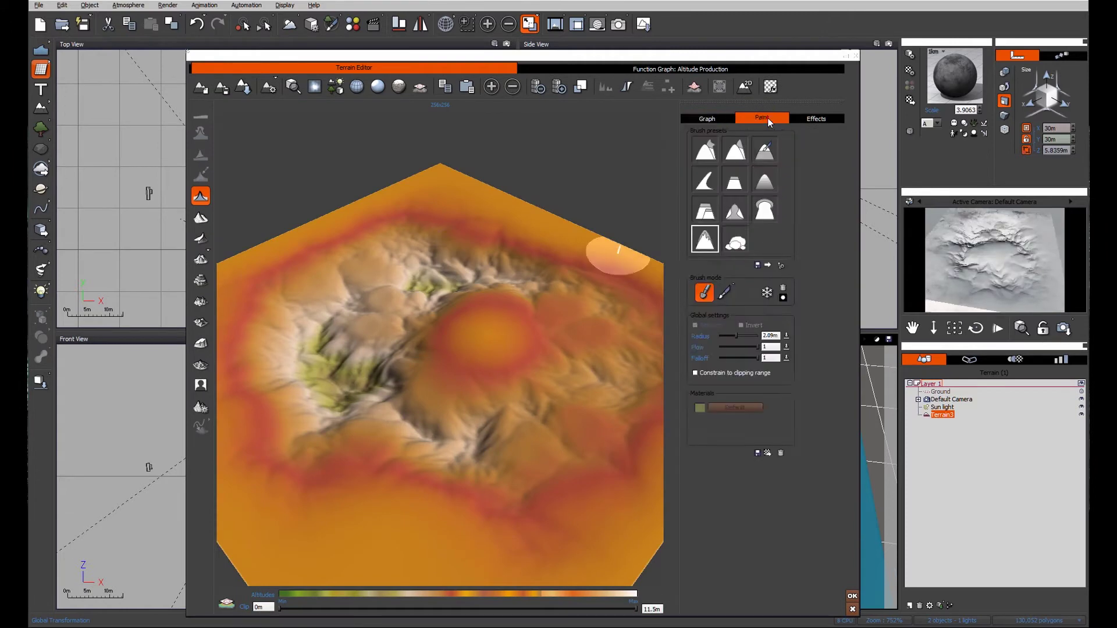
{"action": "left_click", "coordinate": [735, 150]}
{"action": "mouse_move", "coordinate": [434, 286]}
{"action": "left_mouse_down"}
{"action": "mouse_move", "coordinate": [401, 286]}
{"action": "mouse_move", "coordinate": [367, 336]}
{"action": "left_mouse_up"}
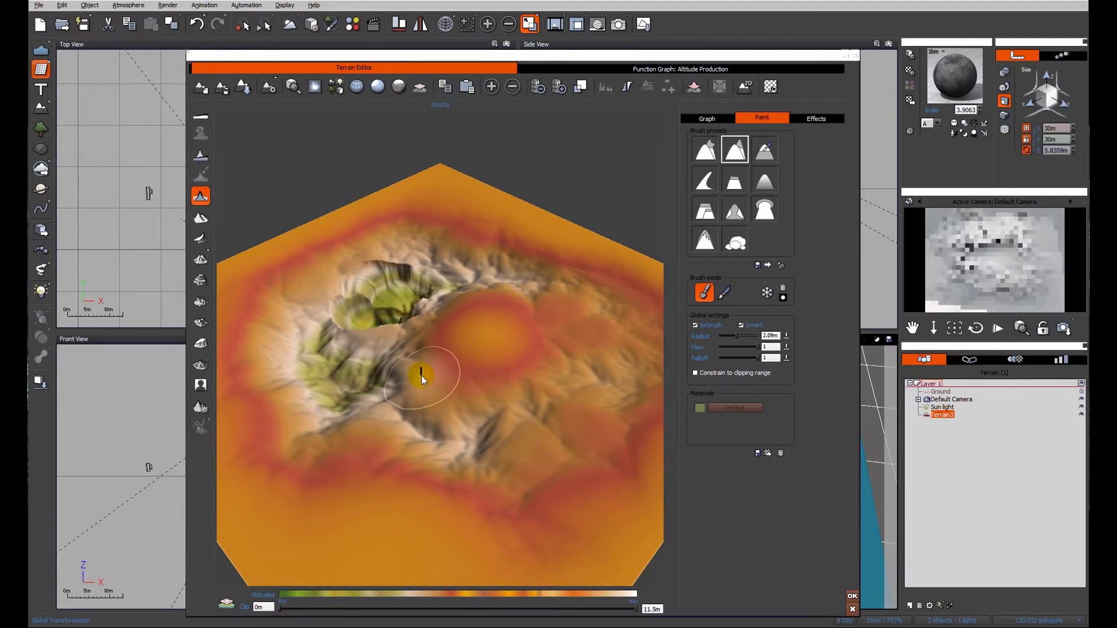
{"action": "key", "text": "ctrl+z"}
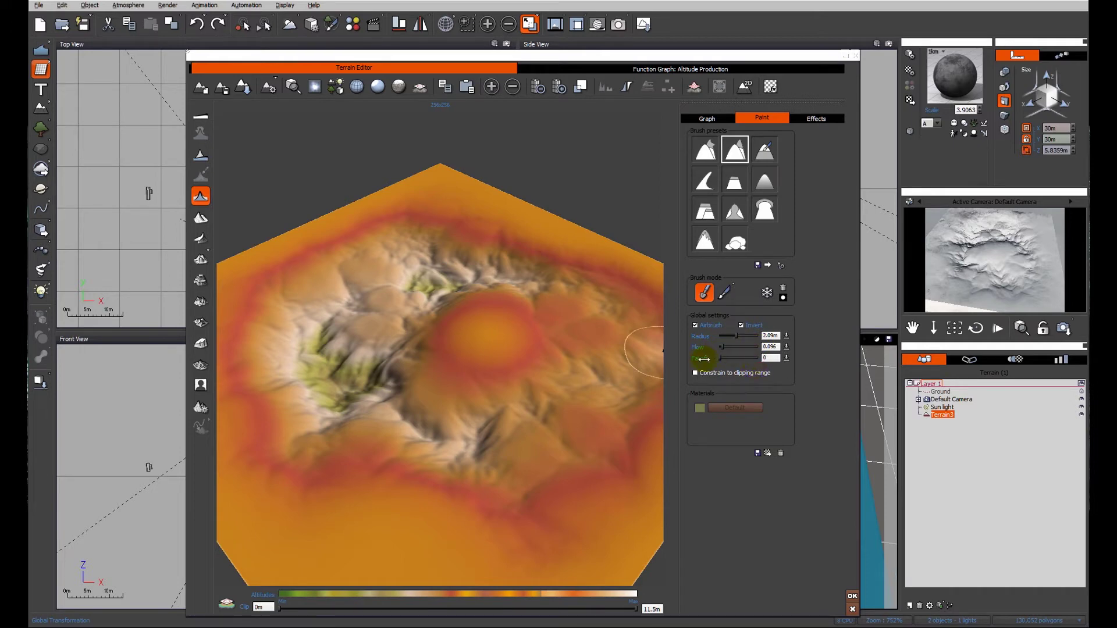
Step: Gently raise the central ridge, smooth the upper-left slope, and apply the sculpting
{"action": "mouse_move", "coordinate": [382, 362]}
{"action": "left_mouse_down"}
{"action": "mouse_move", "coordinate": [390, 301]}
{"action": "mouse_move", "coordinate": [361, 342]}
{"action": "mouse_move", "coordinate": [384, 284]}
{"action": "mouse_move", "coordinate": [364, 366]}
{"action": "mouse_move", "coordinate": [357, 316]}
{"action": "mouse_move", "coordinate": [355, 331]}
{"action": "mouse_move", "coordinate": [409, 284]}
{"action": "mouse_move", "coordinate": [452, 283]}
{"action": "mouse_move", "coordinate": [374, 291]}
{"action": "mouse_move", "coordinate": [352, 311]}
{"action": "mouse_move", "coordinate": [385, 273]}
{"action": "mouse_move", "coordinate": [369, 368]}
{"action": "mouse_move", "coordinate": [351, 364]}
{"action": "mouse_move", "coordinate": [389, 400]}
{"action": "mouse_move", "coordinate": [449, 420]}
{"action": "mouse_move", "coordinate": [496, 428]}
{"action": "mouse_move", "coordinate": [545, 398]}
{"action": "mouse_move", "coordinate": [496, 436]}
{"action": "mouse_move", "coordinate": [601, 378]}
{"action": "mouse_move", "coordinate": [560, 405]}
{"action": "mouse_move", "coordinate": [580, 342]}
{"action": "mouse_move", "coordinate": [583, 371]}
{"action": "mouse_move", "coordinate": [663, 375]}
{"action": "mouse_move", "coordinate": [739, 354]}
{"action": "mouse_move", "coordinate": [628, 361]}
{"action": "mouse_move", "coordinate": [574, 311]}
{"action": "mouse_move", "coordinate": [591, 366]}
{"action": "mouse_move", "coordinate": [577, 390]}
{"action": "mouse_move", "coordinate": [589, 424]}
{"action": "left_mouse_up"}
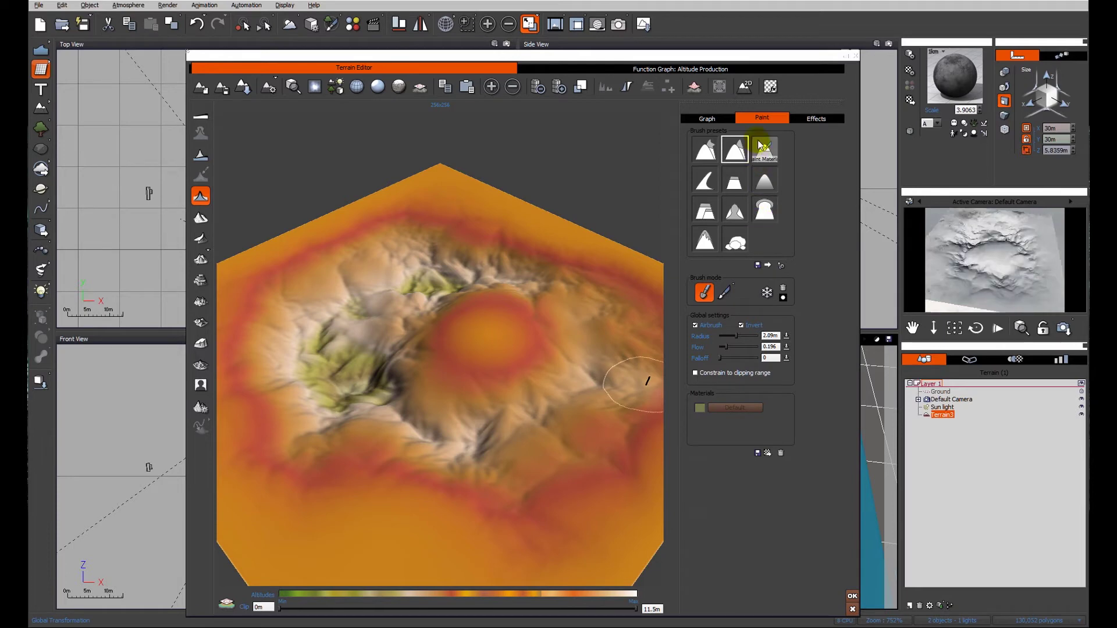
{"action": "left_click", "coordinate": [704, 234]}
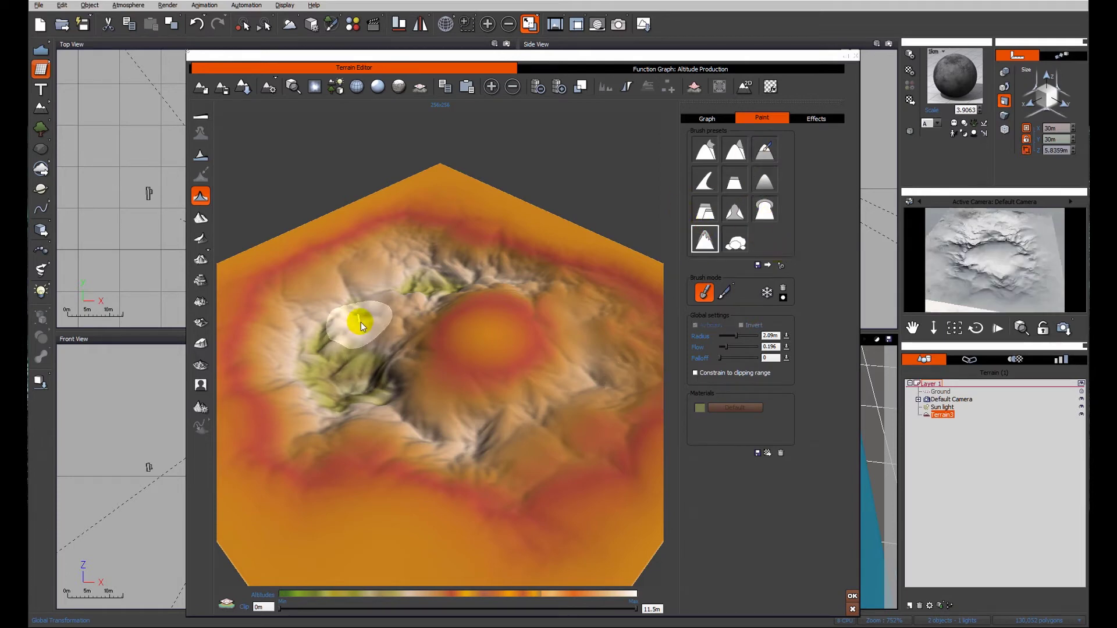
{"action": "mouse_move", "coordinate": [361, 321]}
{"action": "left_mouse_down"}
{"action": "mouse_move", "coordinate": [398, 292]}
{"action": "mouse_move", "coordinate": [349, 366]}
{"action": "mouse_move", "coordinate": [409, 297]}
{"action": "mouse_move", "coordinate": [365, 361]}
{"action": "mouse_move", "coordinate": [358, 329]}
{"action": "mouse_move", "coordinate": [342, 331]}
{"action": "mouse_move", "coordinate": [369, 294]}
{"action": "left_mouse_up"}
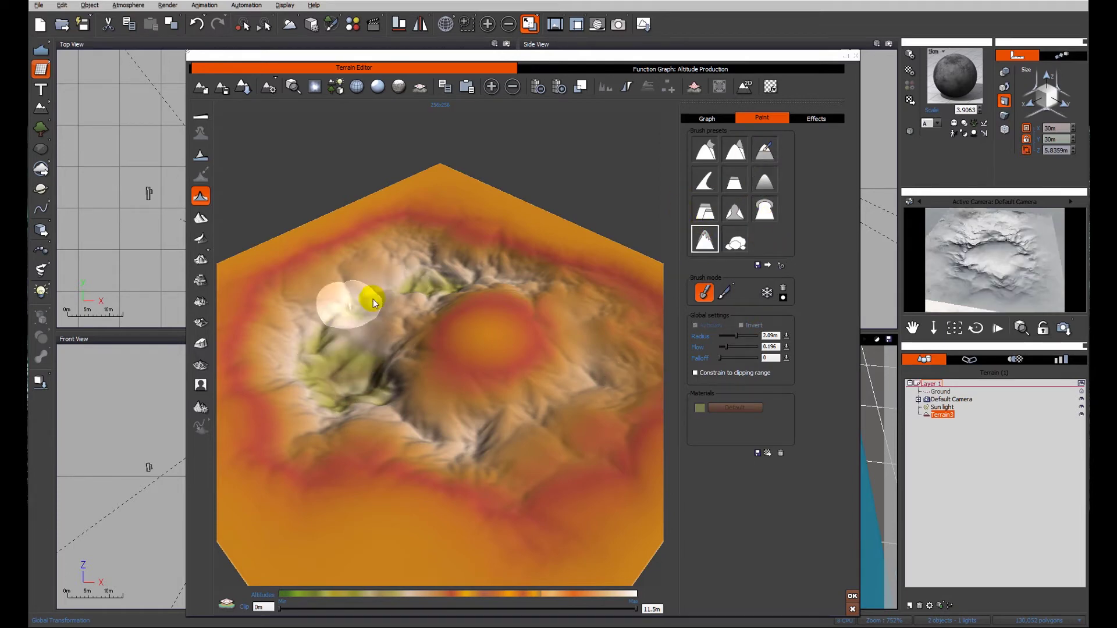
{"action": "left_click", "coordinate": [853, 599]}
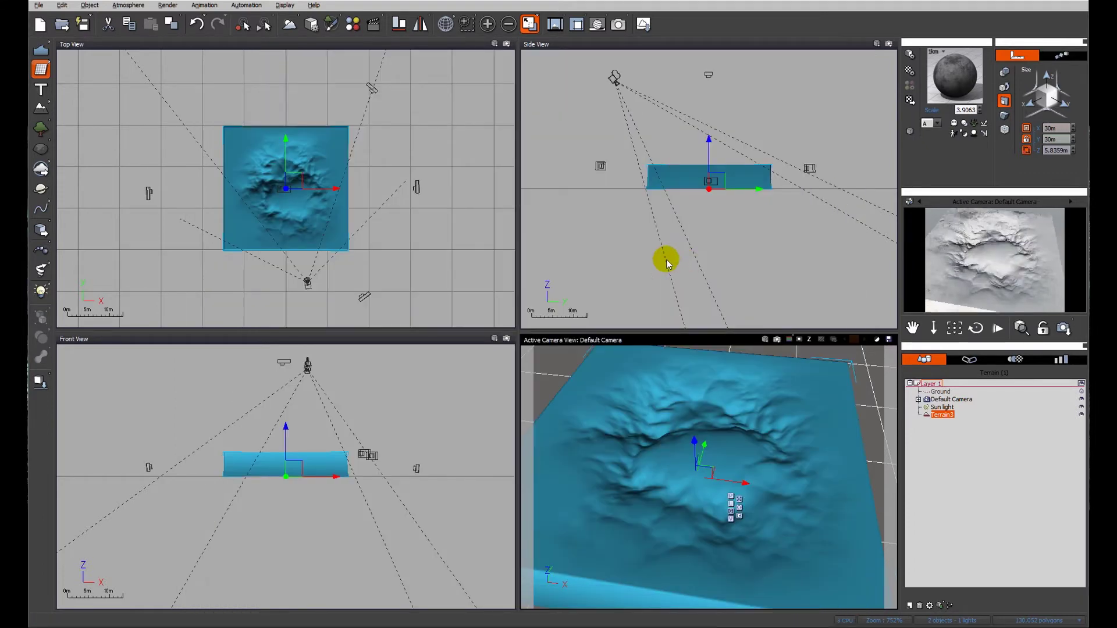
Step: Add a 30m by 30m plane and raise it along Z until it floods the crater
{"action": "left_click", "coordinate": [42, 71]}
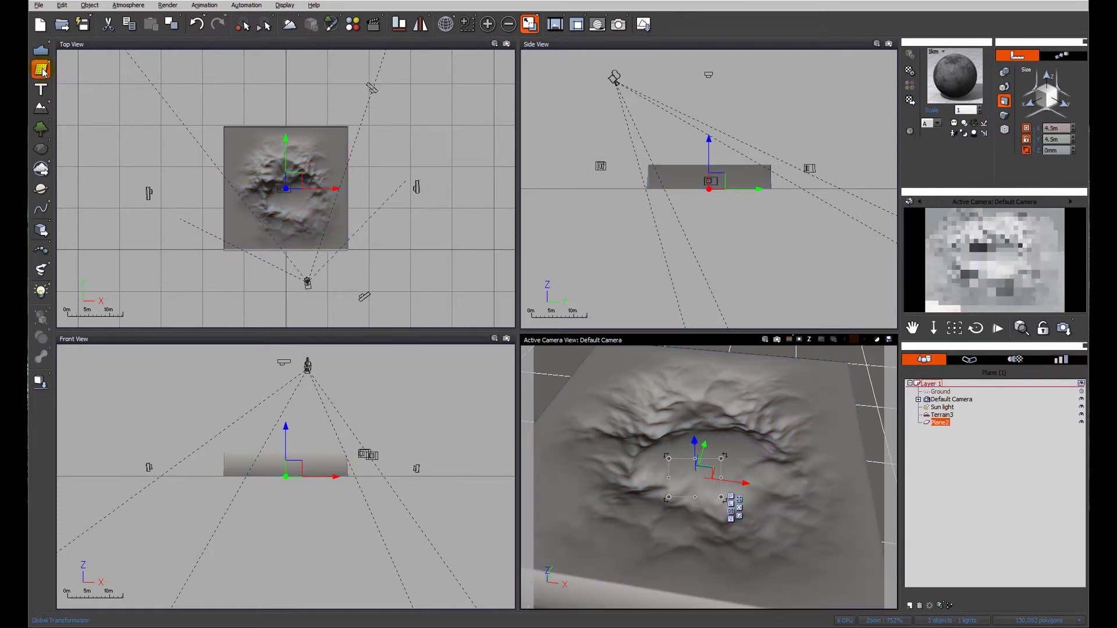
{"action": "left_click", "coordinate": [950, 417]}
{"action": "left_click", "coordinate": [943, 422]}
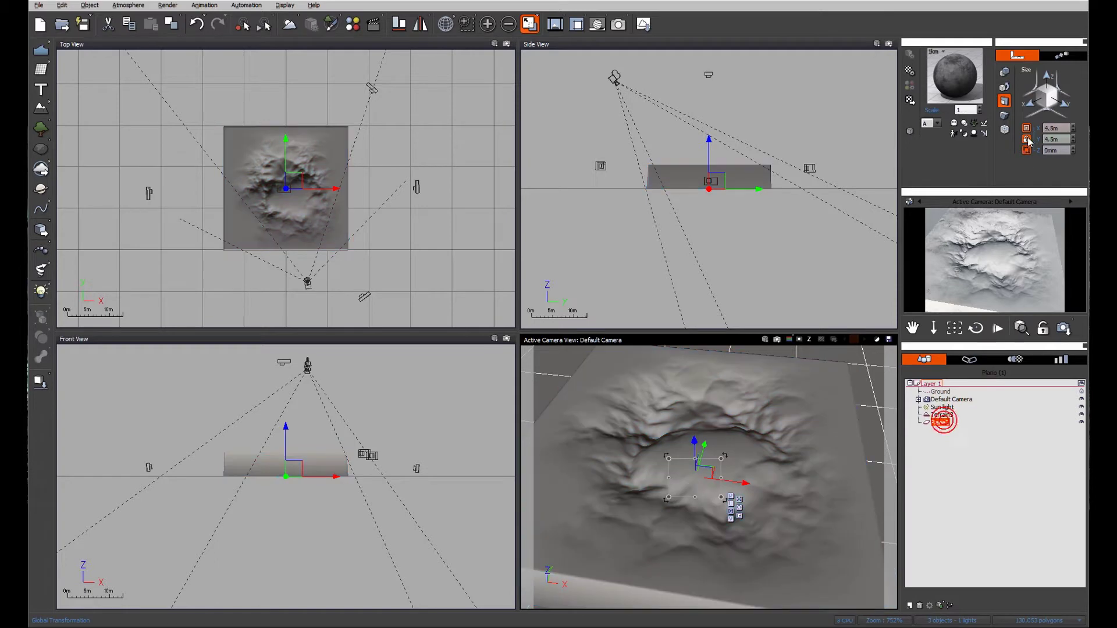
{"action": "left_click", "coordinate": [1051, 127]}
{"action": "type", "text": "30"}
{"action": "key", "text": "Return"}
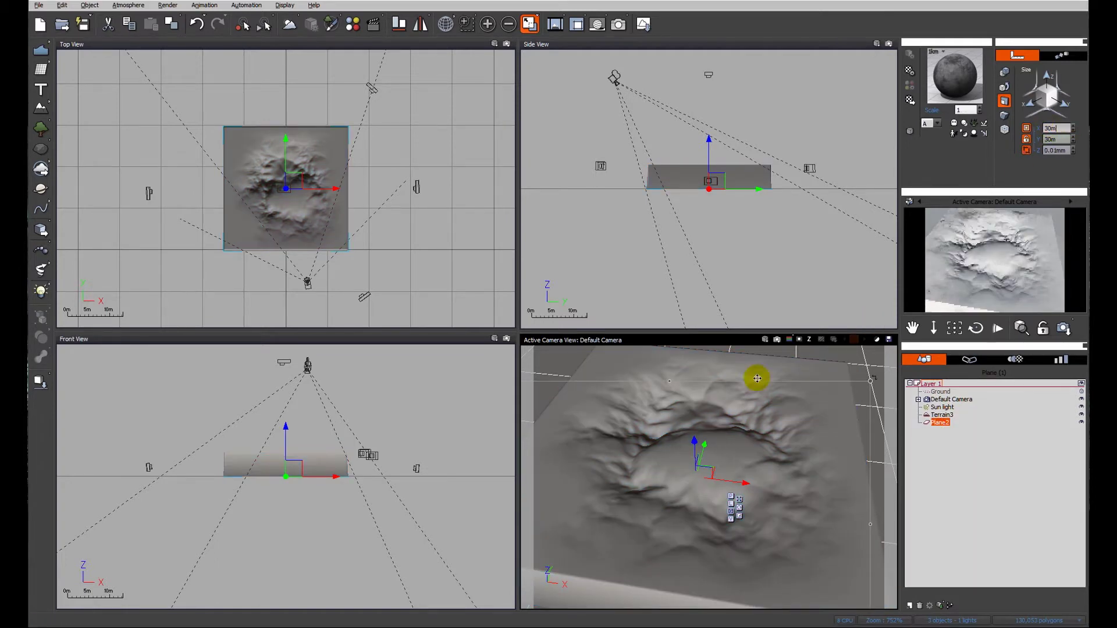
{"action": "scroll", "coordinate": [713, 233], "scroll_direction": "up", "scroll_amount": 3}
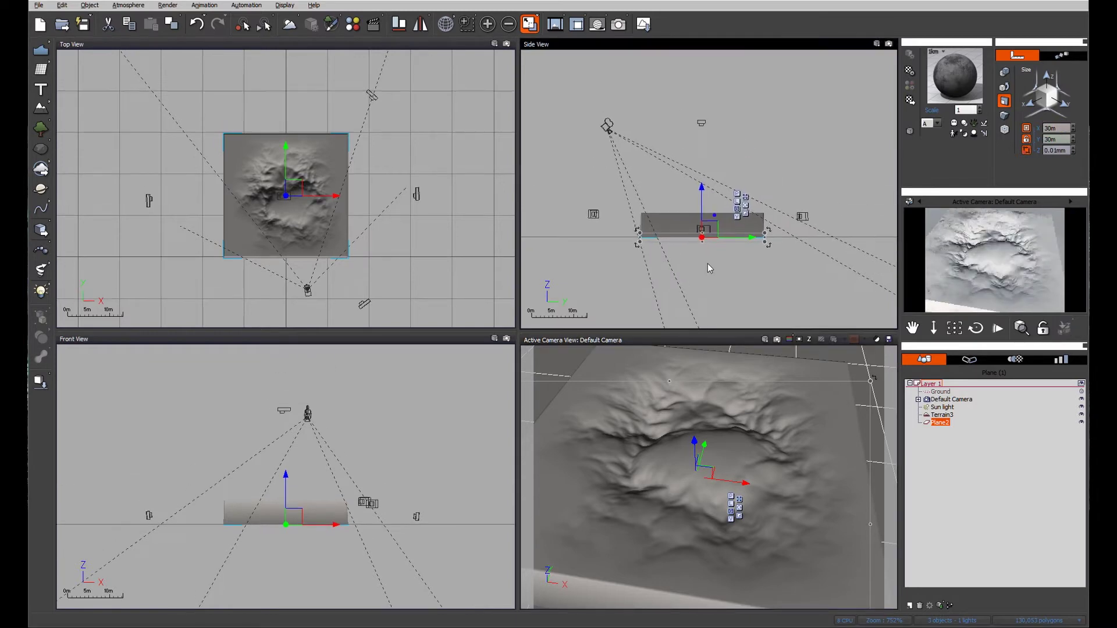
{"action": "left_click_drag", "start_coordinate": [705, 215], "coordinate": [708, 182]}
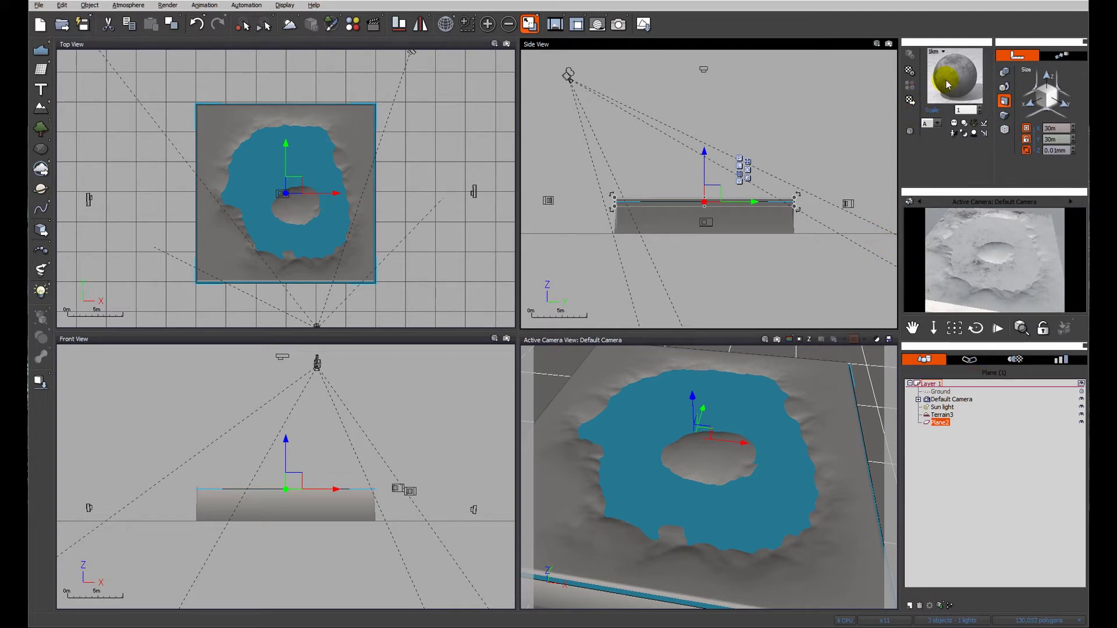
Step: Load Physical Sea Water onto the water plane and open it in the material editor
{"action": "left_click", "coordinate": [942, 424]}
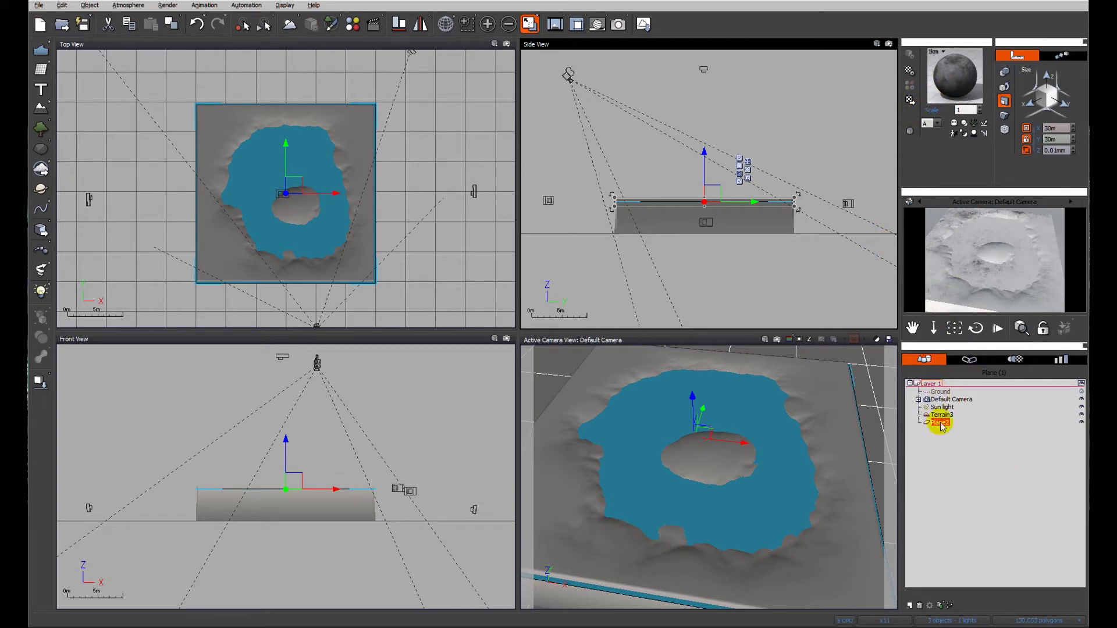
{"action": "right_click", "coordinate": [958, 81]}
{"action": "left_click", "coordinate": [984, 140]}
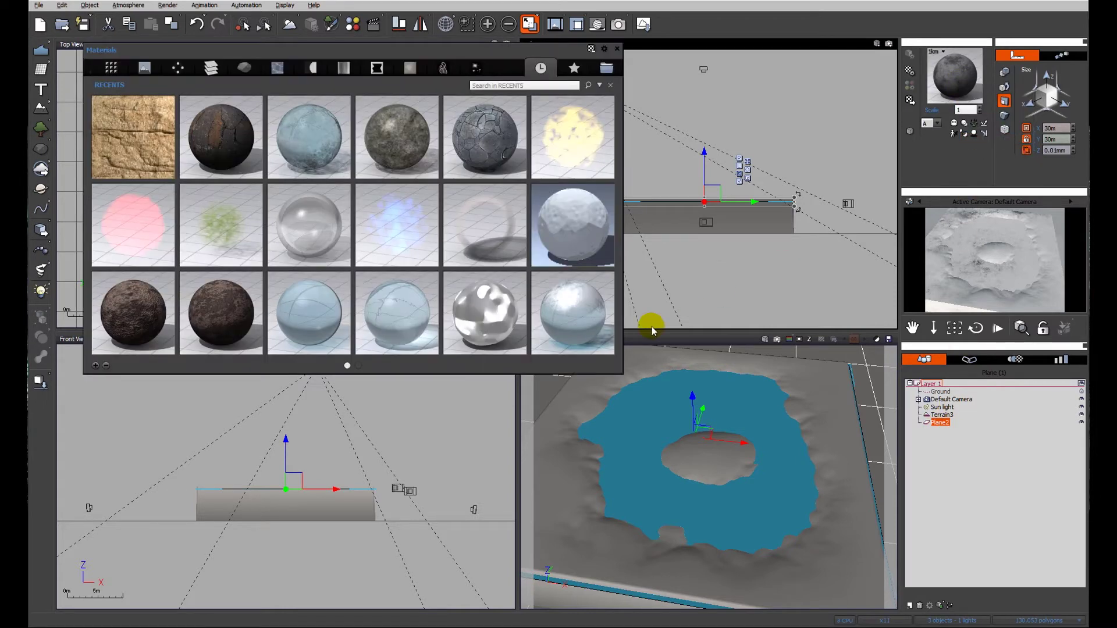
{"action": "double_click", "coordinate": [319, 146]}
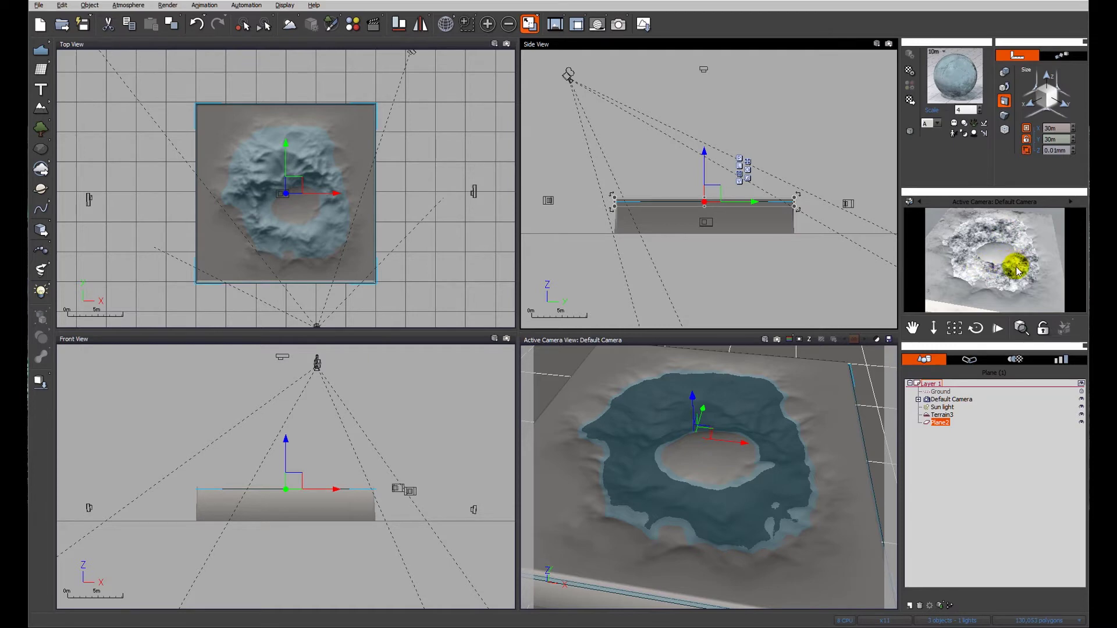
{"action": "right_click", "coordinate": [957, 84]}
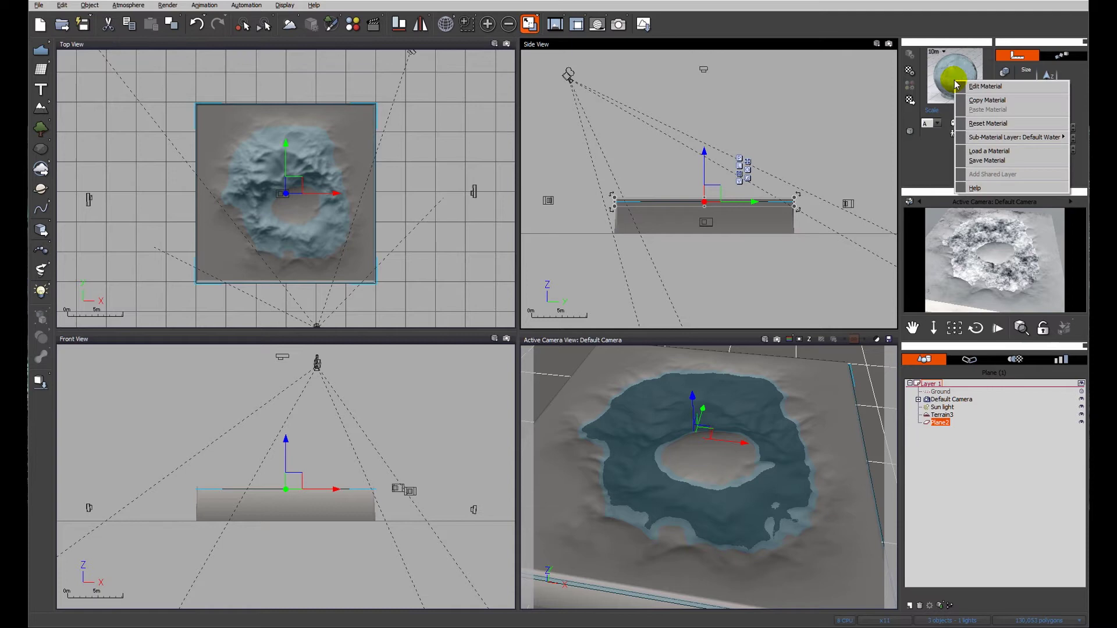
{"action": "left_click", "coordinate": [979, 87]}
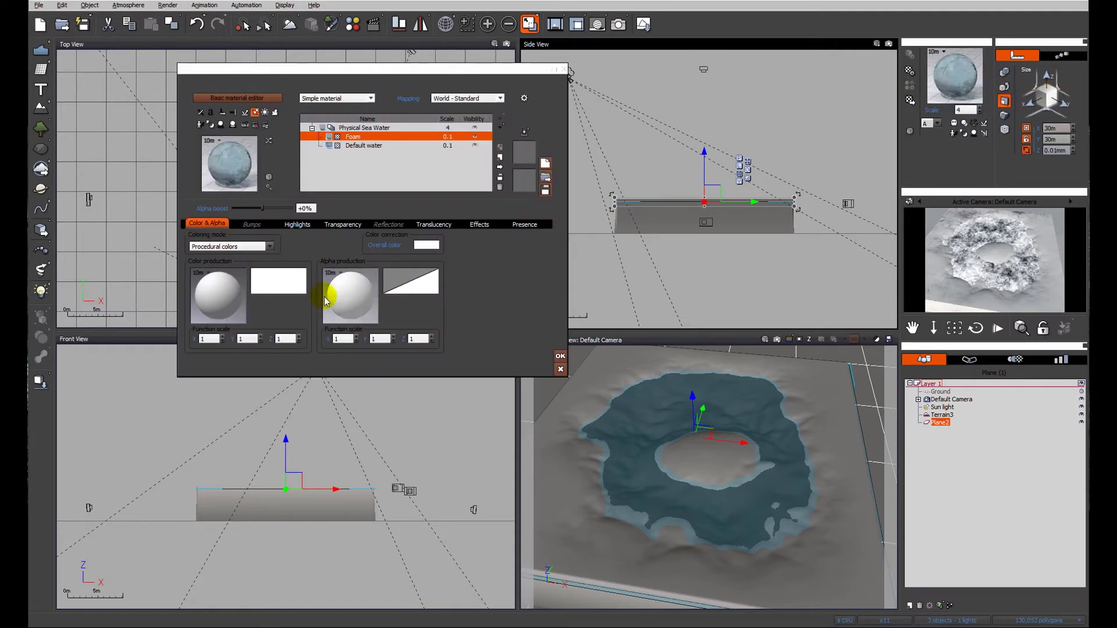
Step: Edit the Foam alpha function and lower the Foam node's Coast Foam Depth from 20 to 0.689652
{"action": "right_click", "coordinate": [346, 296]}
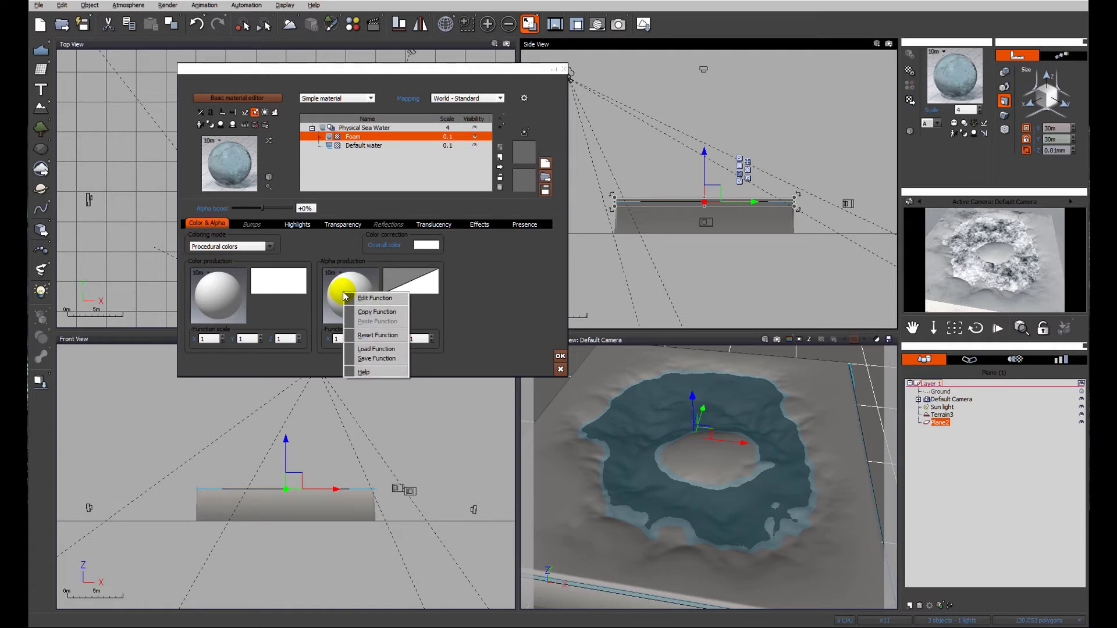
{"action": "left_click", "coordinate": [372, 298]}
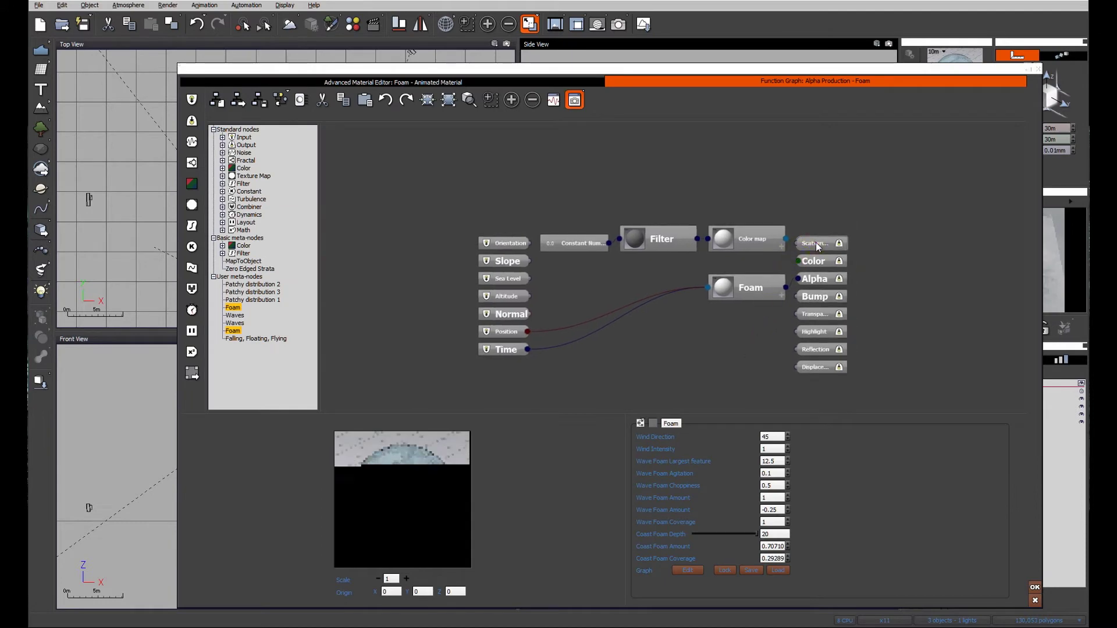
{"action": "left_click_drag", "start_coordinate": [815, 246], "coordinate": [915, 229]}
{"action": "left_click_drag", "start_coordinate": [893, 66], "coordinate": [773, 43]}
{"action": "left_click_drag", "start_coordinate": [629, 266], "coordinate": [588, 288]}
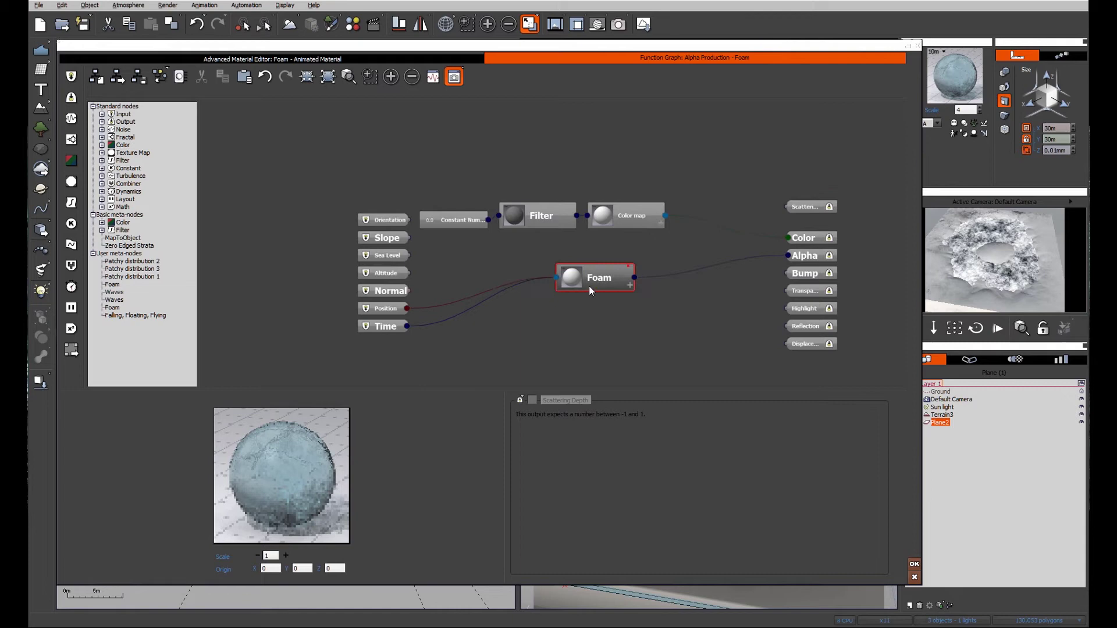
{"action": "left_click_drag", "start_coordinate": [636, 511], "coordinate": [610, 511]}
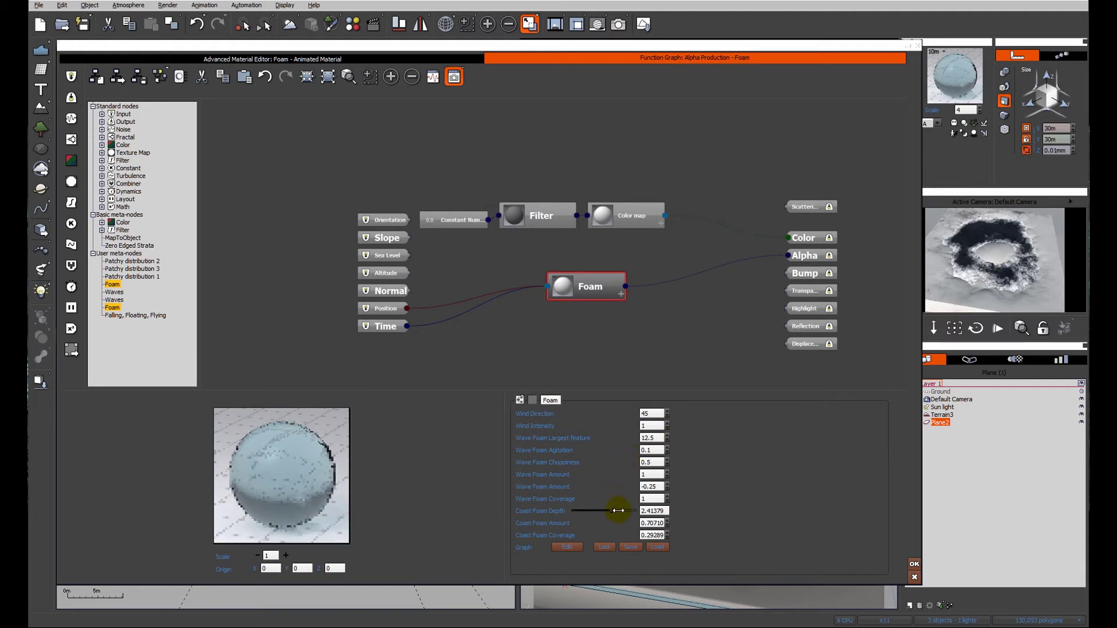
{"action": "left_click_drag", "start_coordinate": [616, 510], "coordinate": [611, 511]}
{"action": "left_click", "coordinate": [993, 294]}
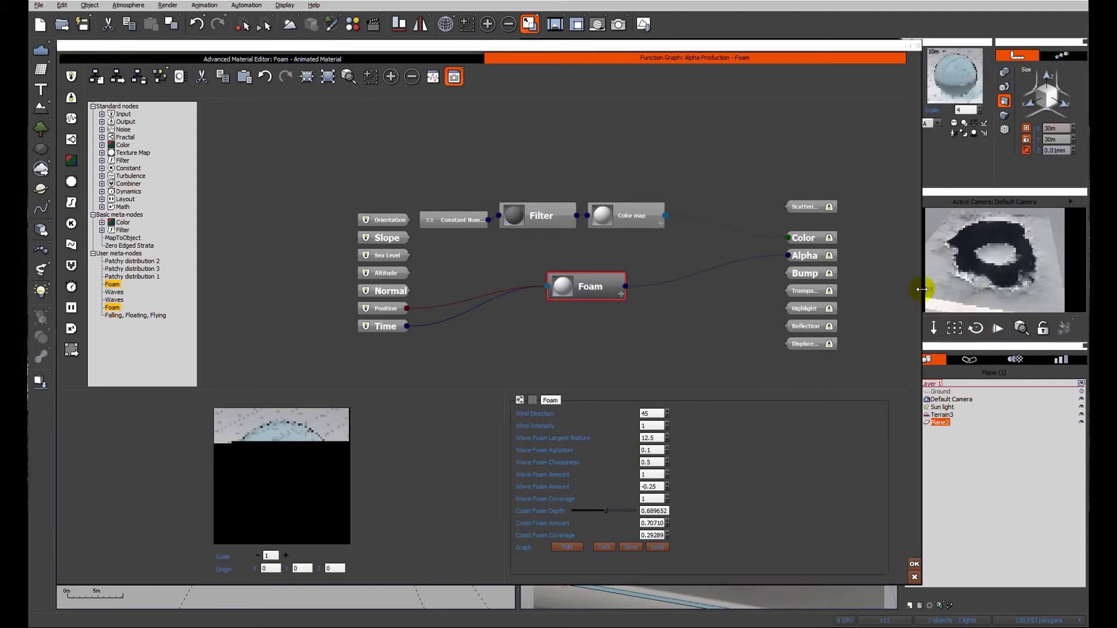
Step: Rearrange the Foam graph's input nodes and select the Constant Number node feeding the Filter
{"action": "left_click", "coordinate": [593, 287]}
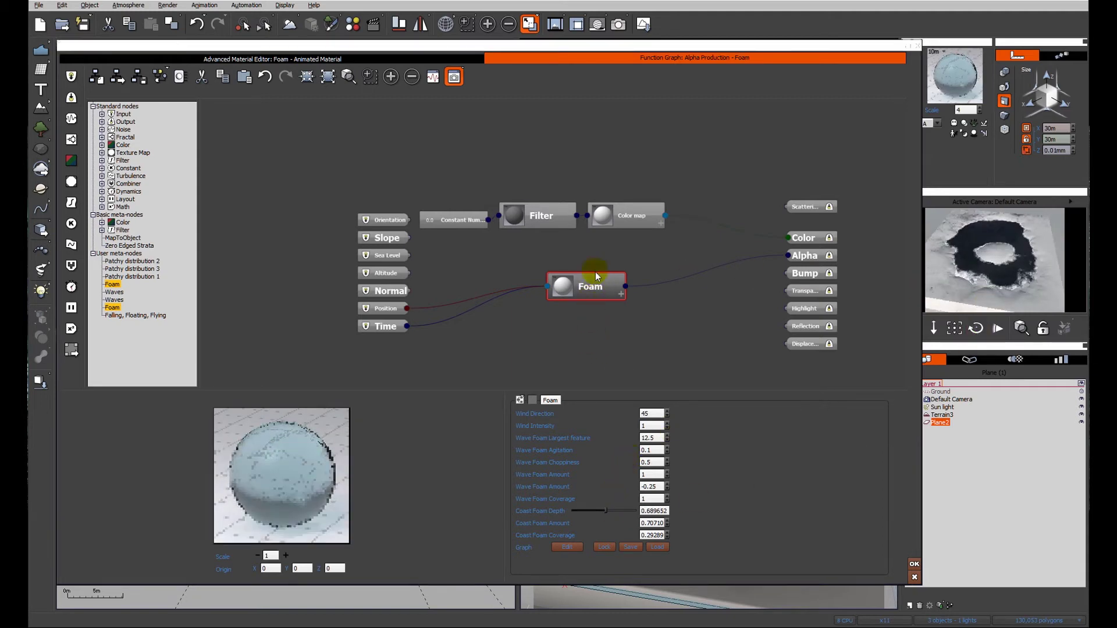
{"action": "left_click", "coordinate": [458, 220]}
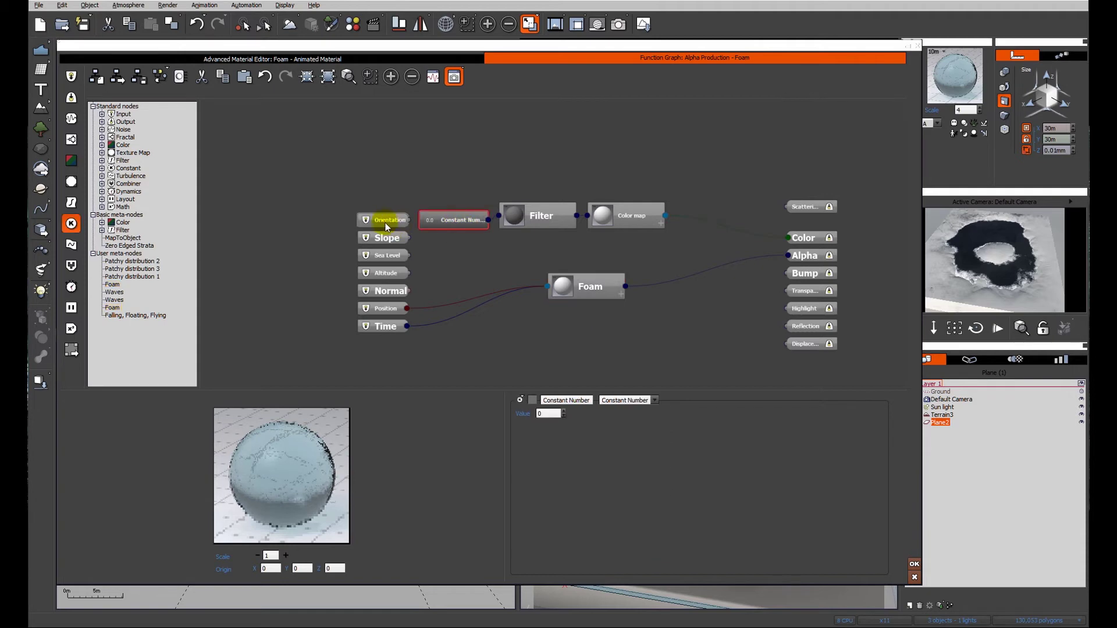
{"action": "left_click_drag", "start_coordinate": [385, 221], "coordinate": [272, 222]}
{"action": "left_click_drag", "start_coordinate": [431, 223], "coordinate": [385, 207]}
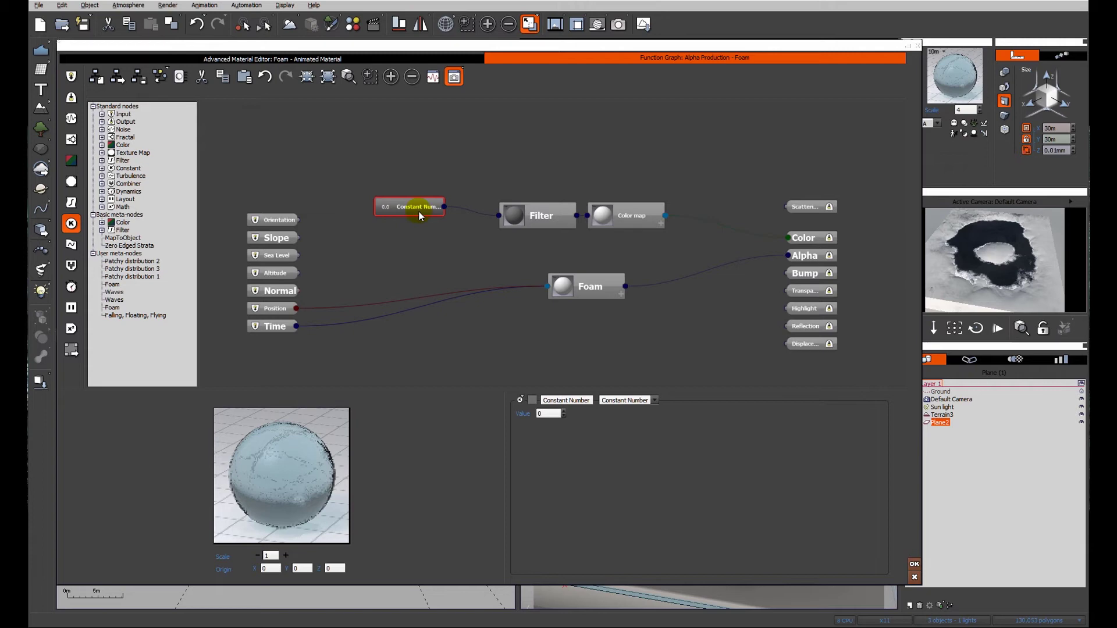
{"action": "left_click", "coordinate": [409, 207]}
Step: Replace the Constant Number node with the Clumps pattern from Noise > Flat Patterns
{"action": "left_click", "coordinate": [102, 129]}
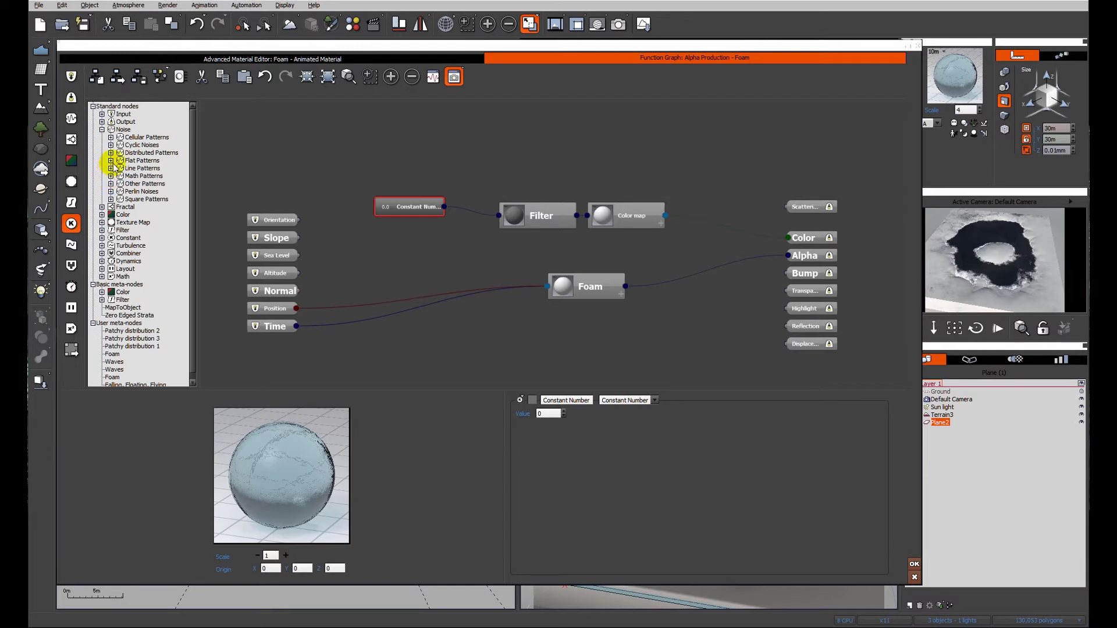
{"action": "left_click", "coordinate": [111, 153]}
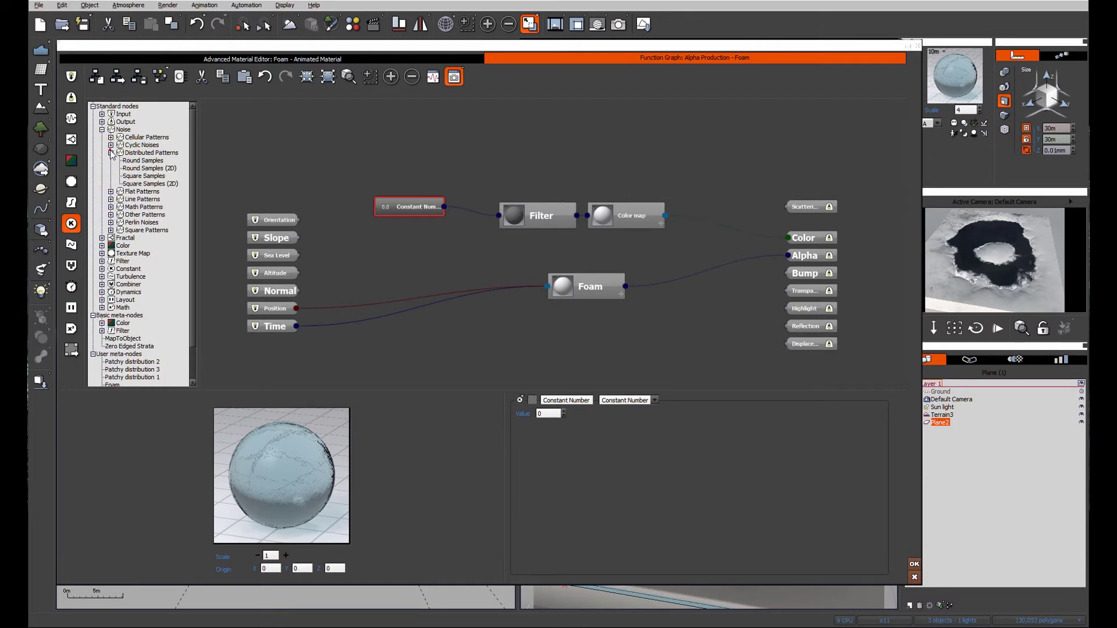
{"action": "left_click", "coordinate": [111, 192]}
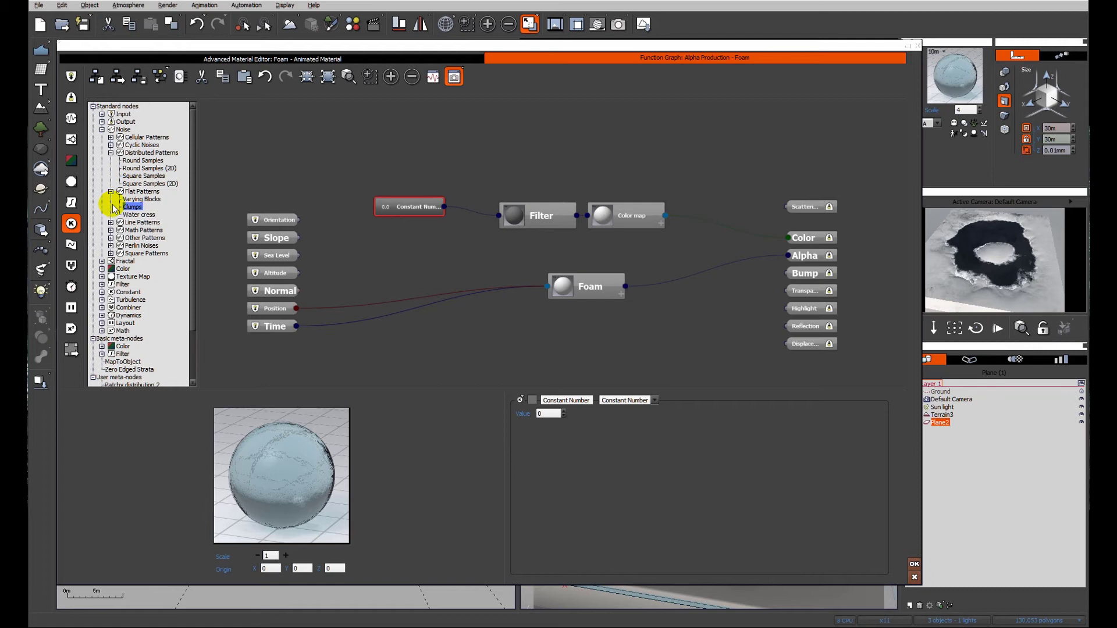
{"action": "left_click", "coordinate": [139, 208]}
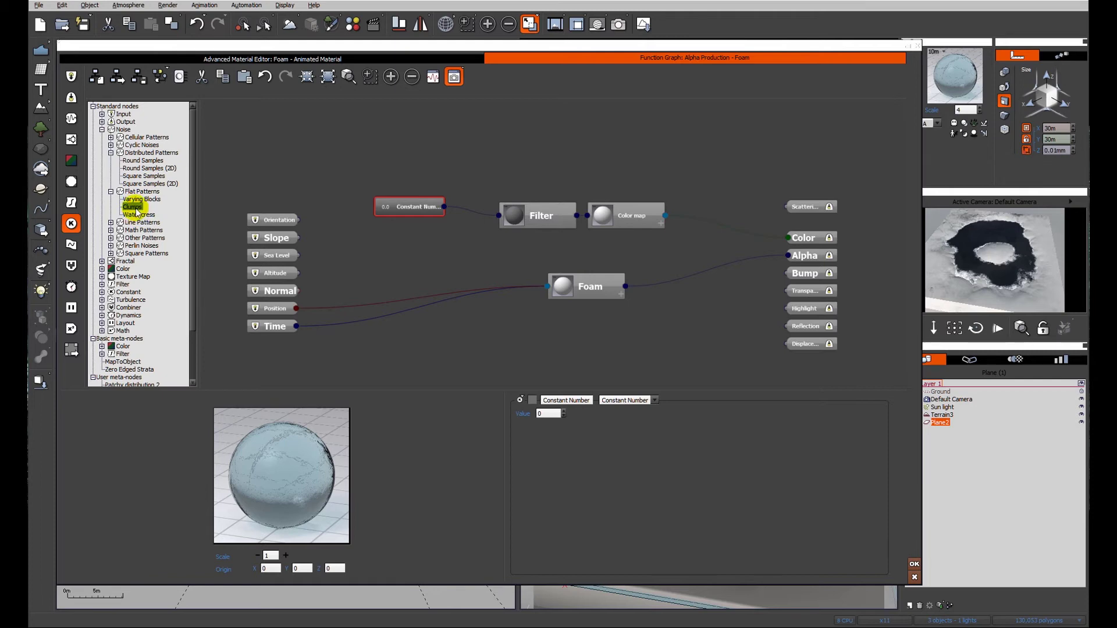
{"action": "left_click_drag", "start_coordinate": [137, 209], "coordinate": [405, 216]}
{"action": "left_click", "coordinate": [634, 210]}
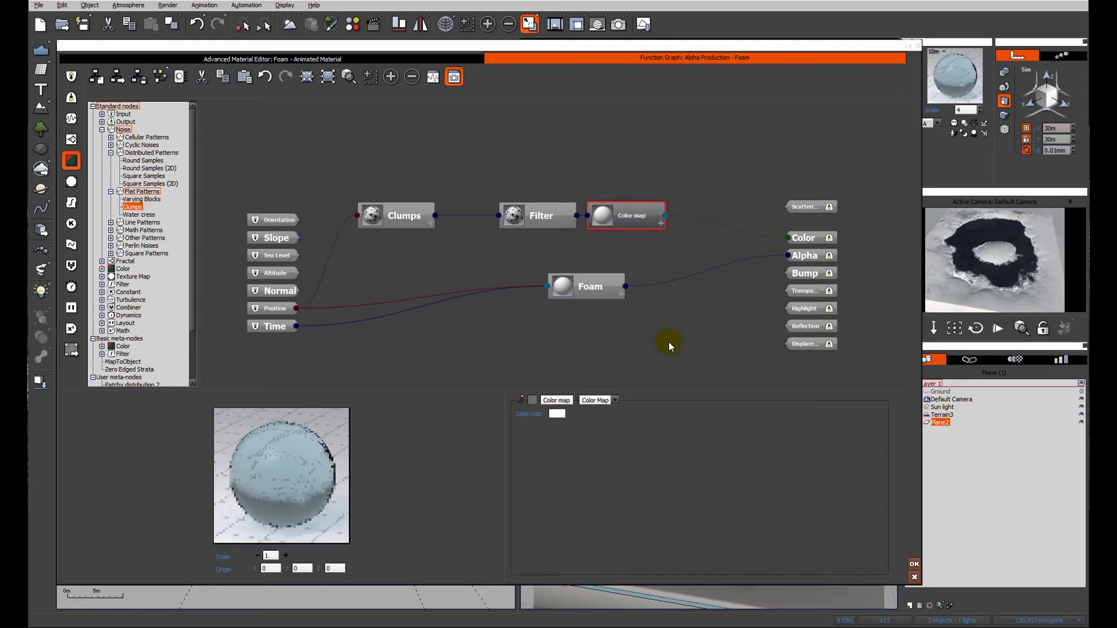
Step: Load the Foliage gradient into the Foam layer's colour map for green clumps
{"action": "right_click", "coordinate": [561, 415]}
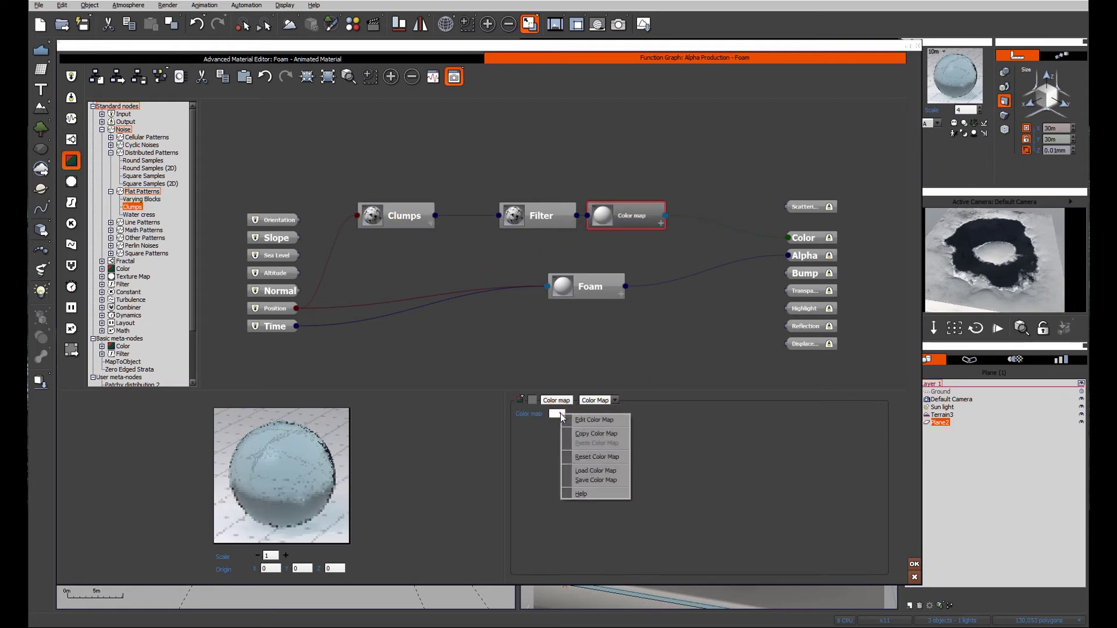
{"action": "left_click", "coordinate": [595, 470]}
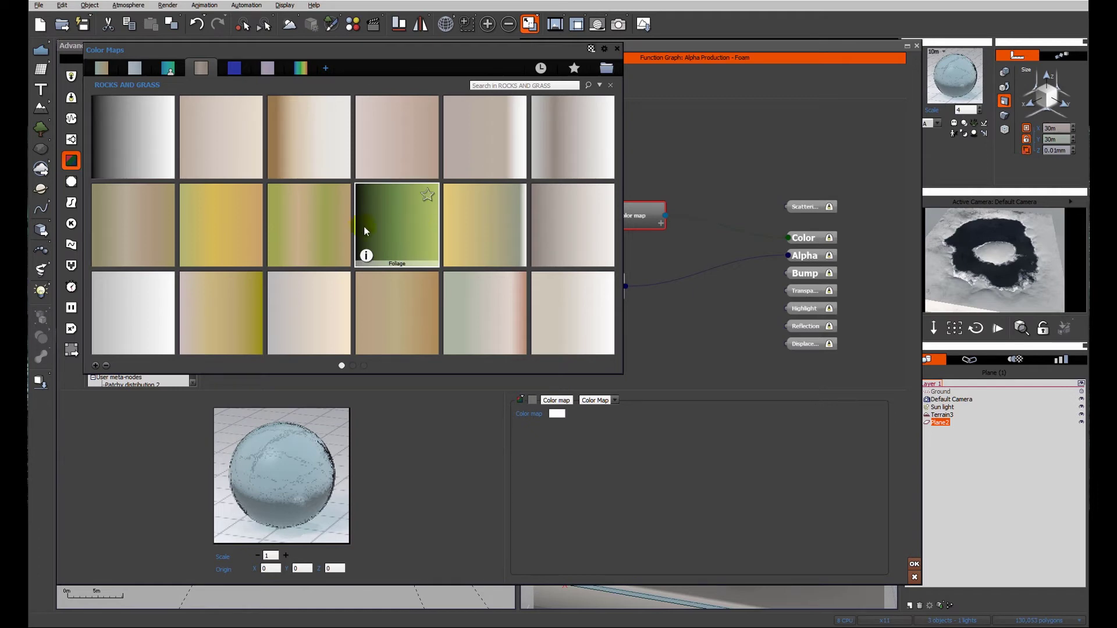
{"action": "double_click", "coordinate": [403, 229]}
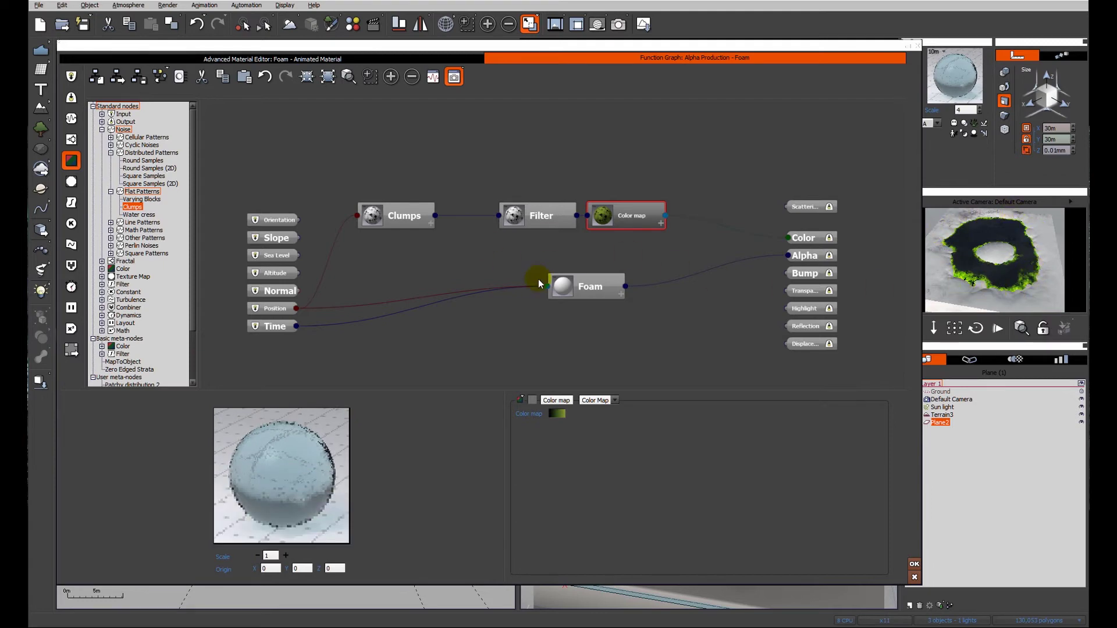
Step: Set the Foam layer's overall colour to green in the Advanced Material Editor
{"action": "right_click", "coordinate": [557, 414]}
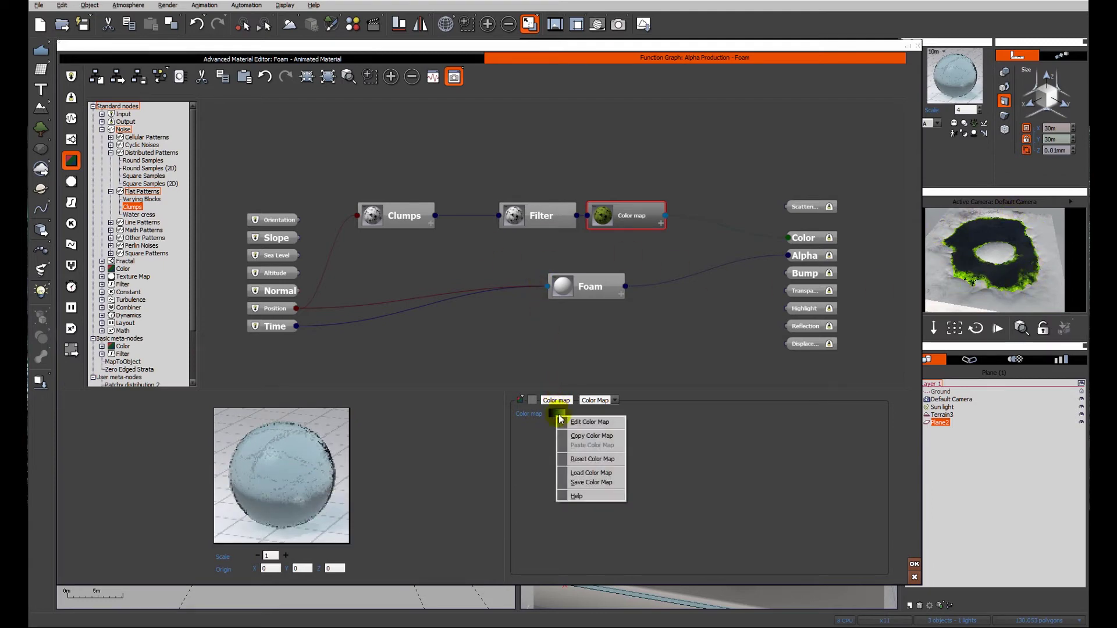
{"action": "left_click", "coordinate": [291, 58]}
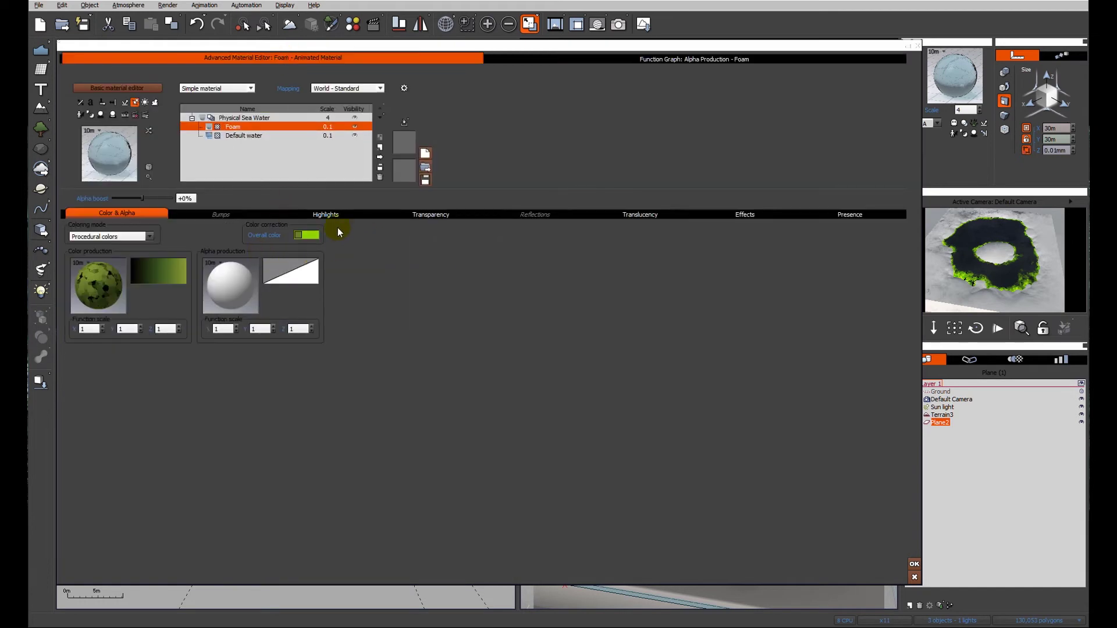
{"action": "right_click", "coordinate": [318, 236]}
{"action": "left_click", "coordinate": [335, 248]}
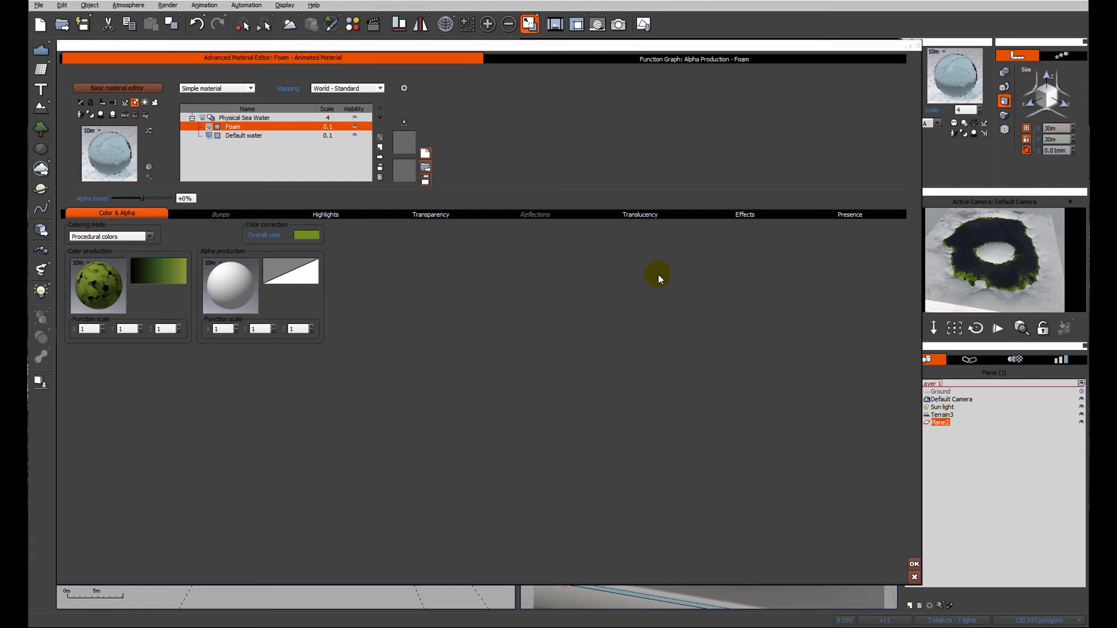
Step: Render the scene after discarding the oldest renders, then close the render display settings
{"action": "left_click", "coordinate": [666, 30]}
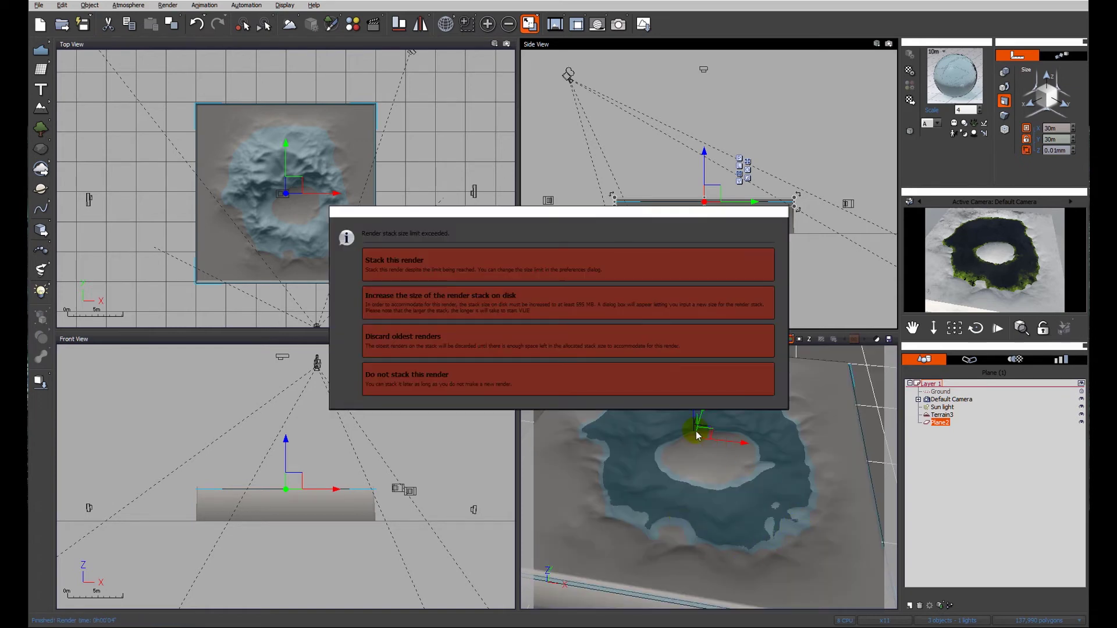
{"action": "left_click", "coordinate": [557, 347]}
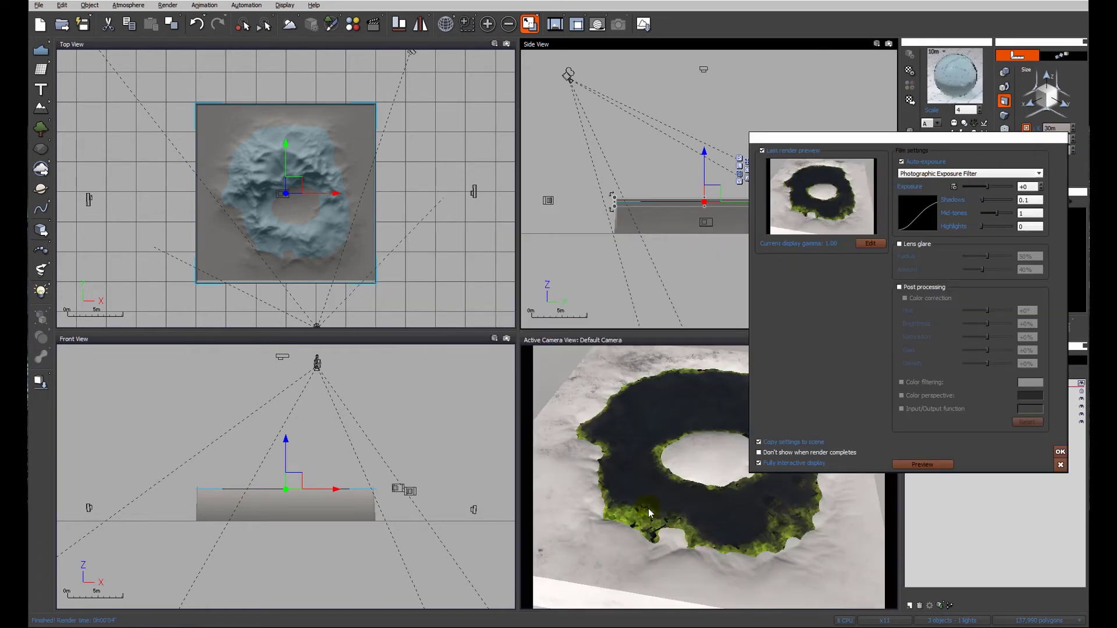
{"action": "left_click", "coordinate": [1060, 452]}
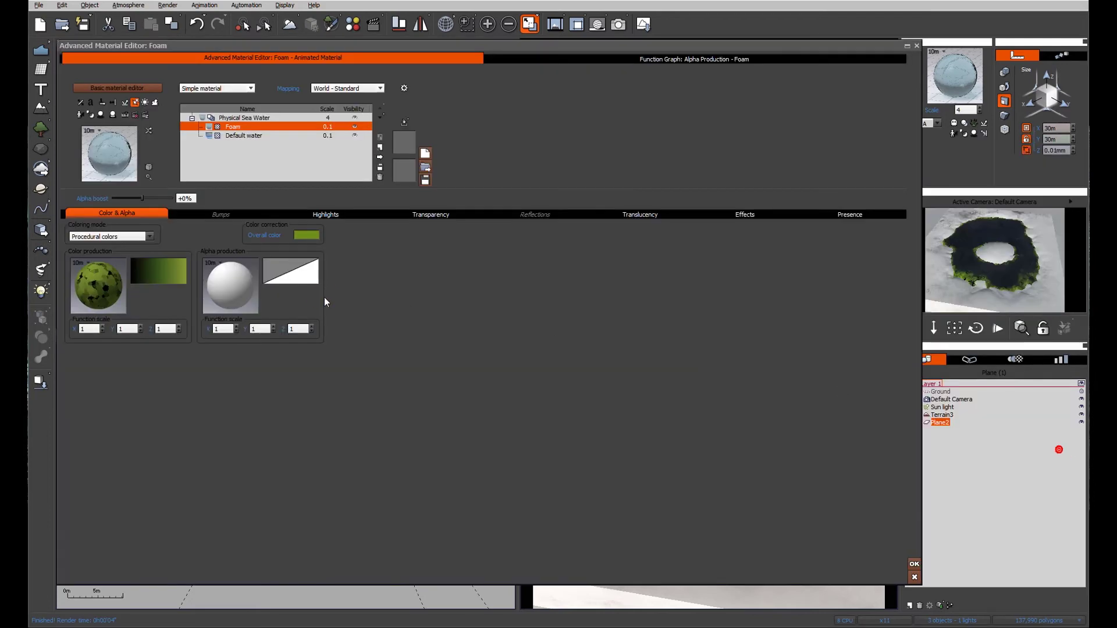
Step: In the Alpha Production graph, shrink the Clumps node's Scale to about 0.43
{"action": "left_click", "coordinate": [592, 55]}
{"action": "left_click", "coordinate": [422, 228]}
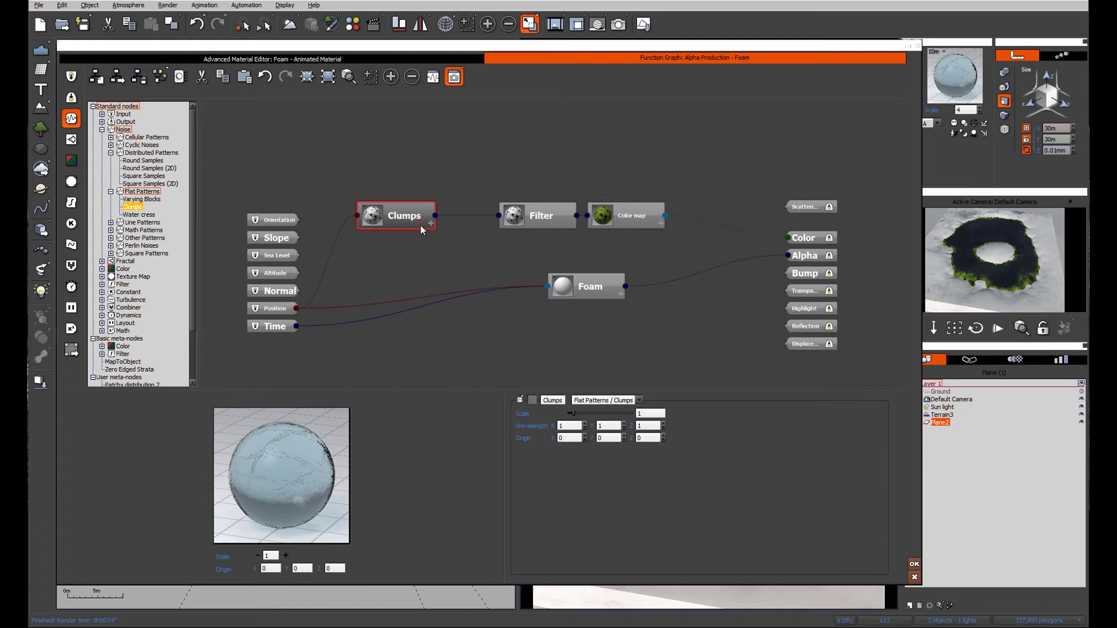
{"action": "left_click_drag", "start_coordinate": [589, 412], "coordinate": [586, 412]}
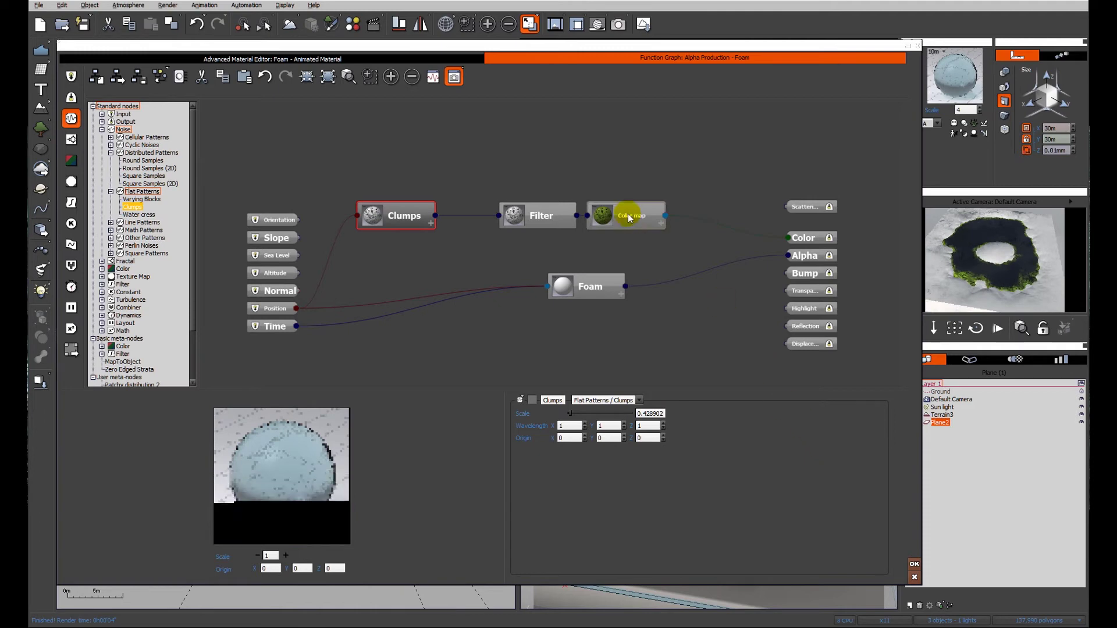
Step: Raise the Foam node's Coast Foam Depth from 0.689652 to about 3.79
{"action": "left_click_drag", "start_coordinate": [591, 341], "coordinate": [635, 277]}
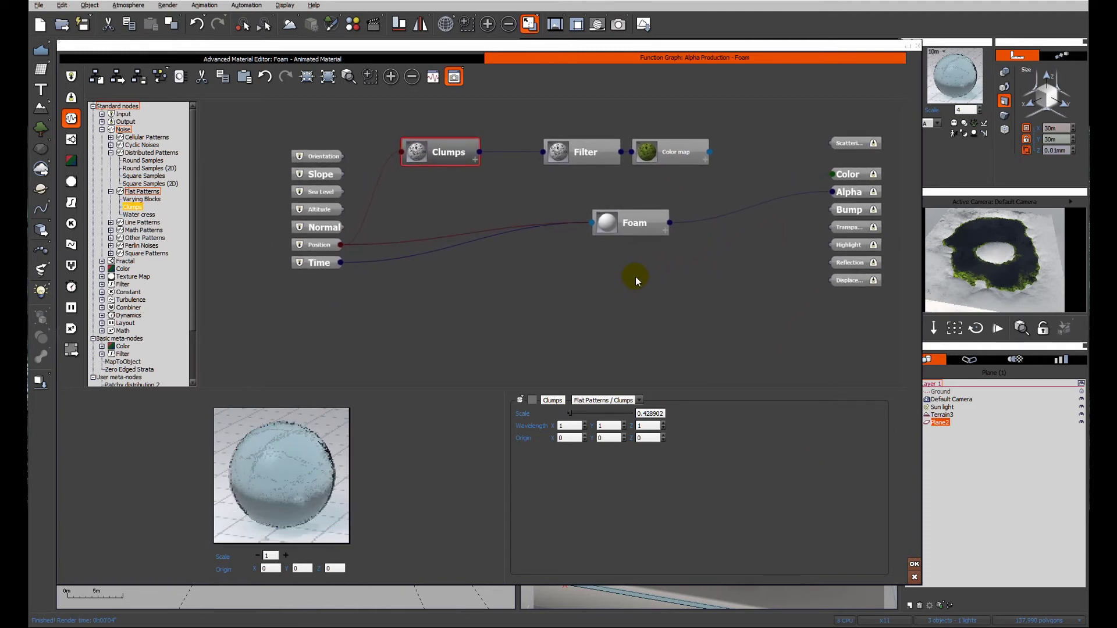
{"action": "left_click", "coordinate": [613, 326]}
{"action": "left_click", "coordinate": [631, 221]}
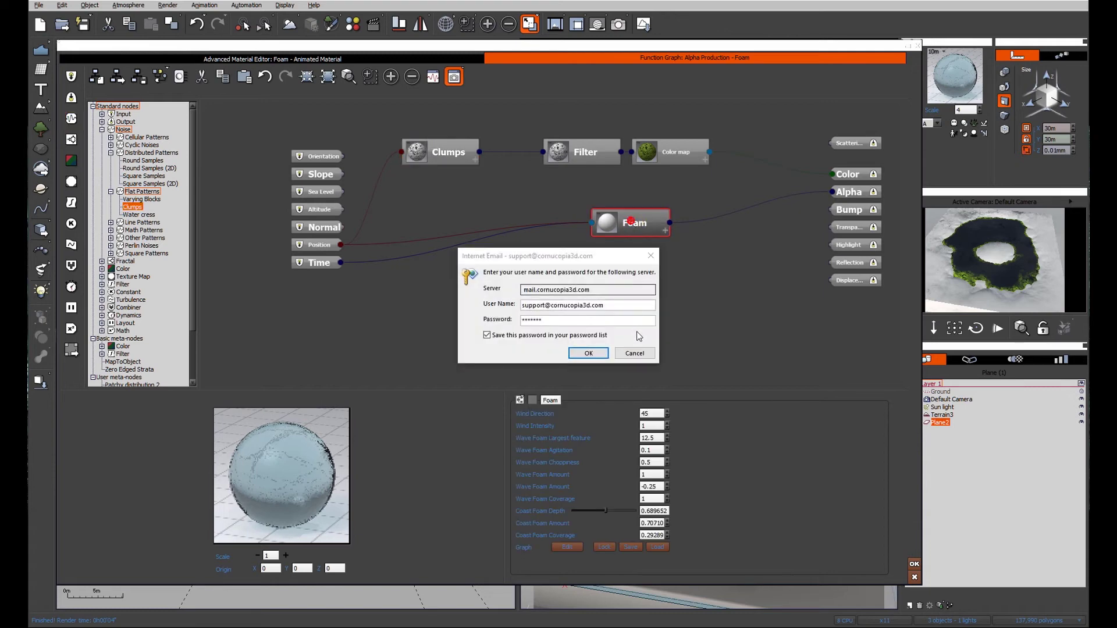
{"action": "left_click", "coordinate": [584, 355]}
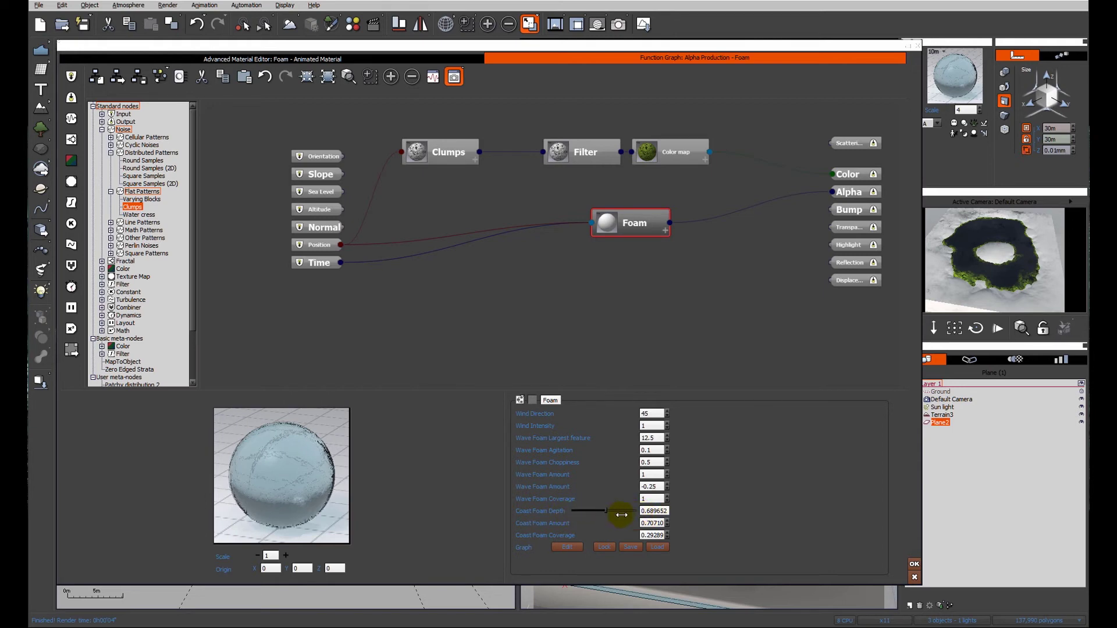
{"action": "left_click_drag", "start_coordinate": [607, 512], "coordinate": [637, 512]}
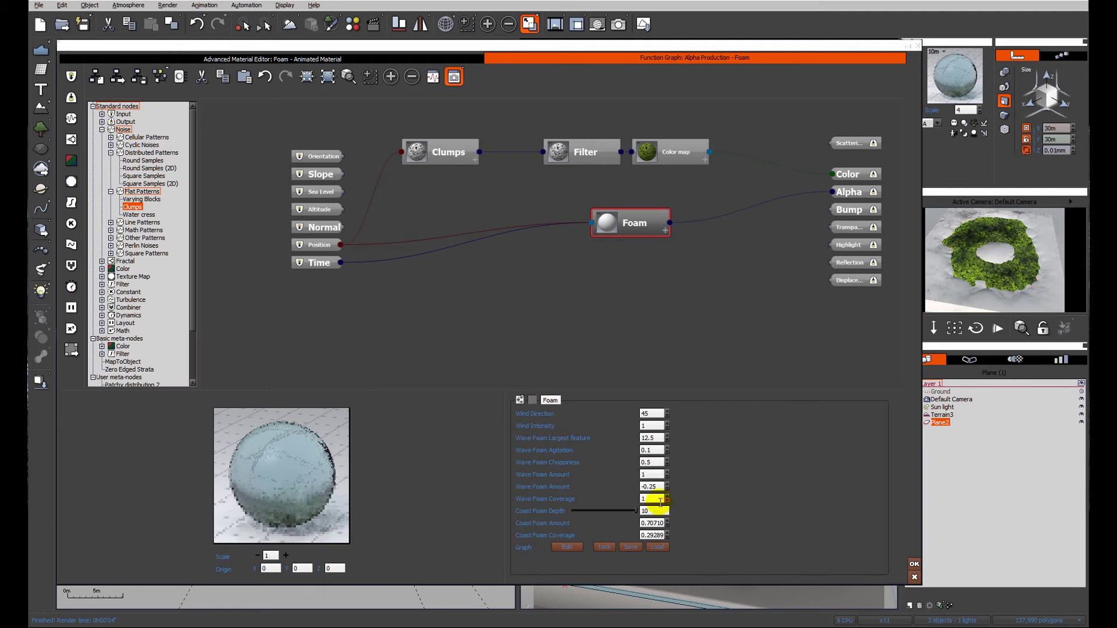
{"action": "left_click_drag", "start_coordinate": [636, 511], "coordinate": [615, 512]}
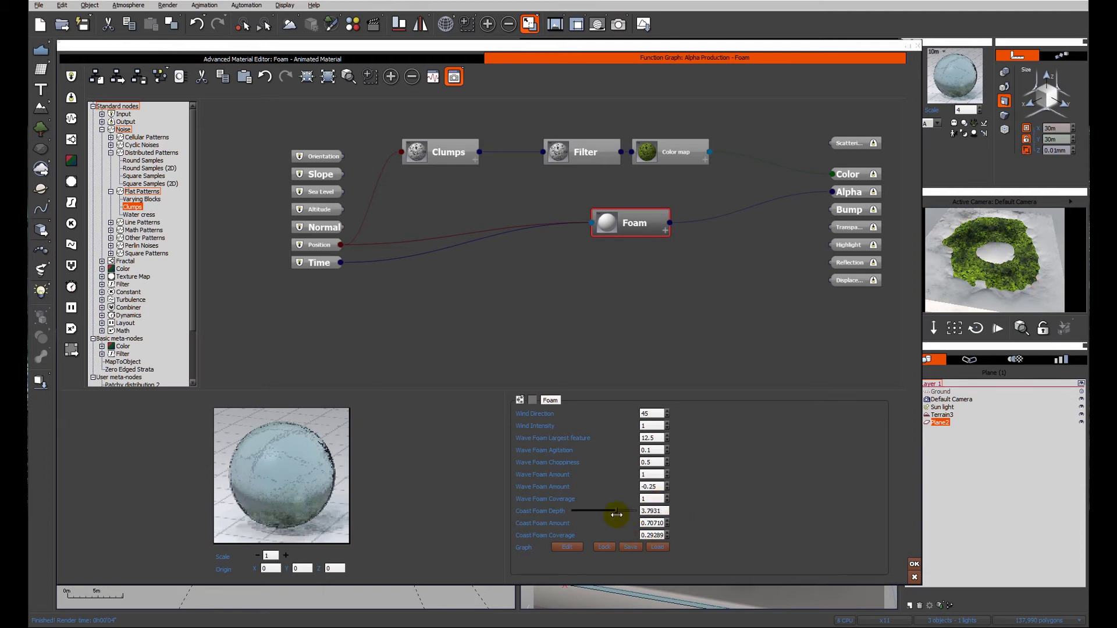
Step: Publish Coast Foam Depth as a parameter named 'Scum' in the Scum group
{"action": "right_click", "coordinate": [540, 512]}
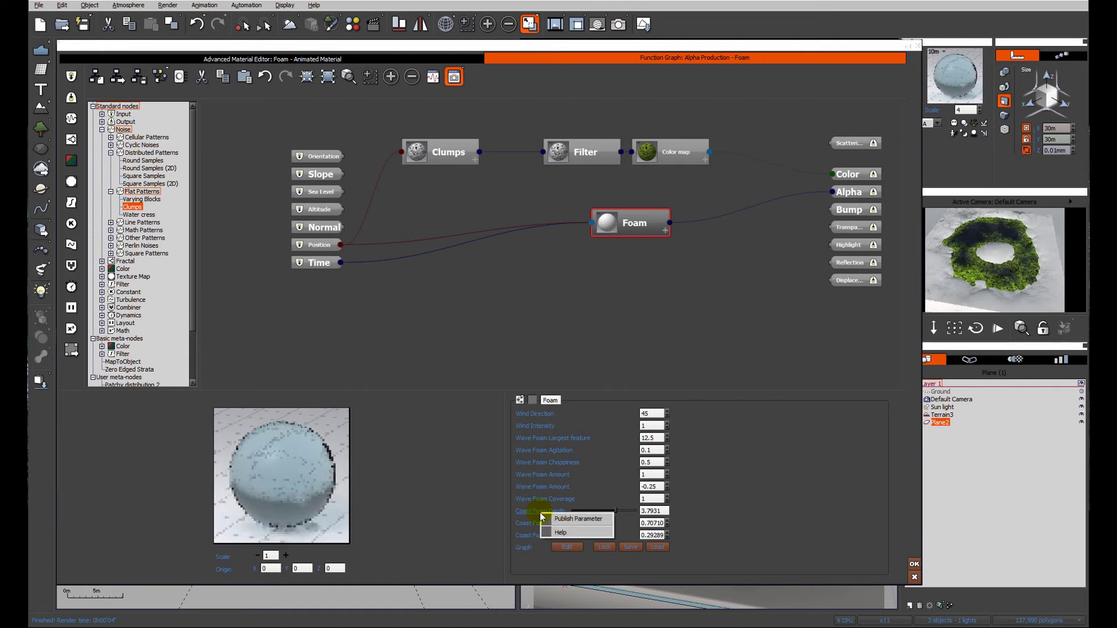
{"action": "left_click", "coordinate": [569, 519]}
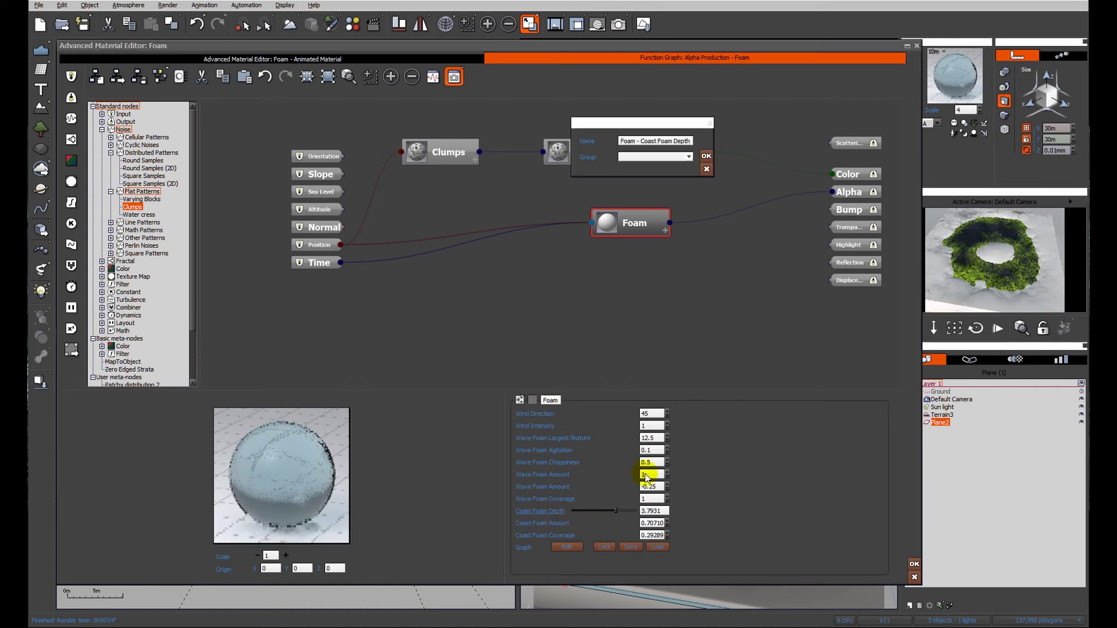
{"action": "double_click", "coordinate": [656, 141]}
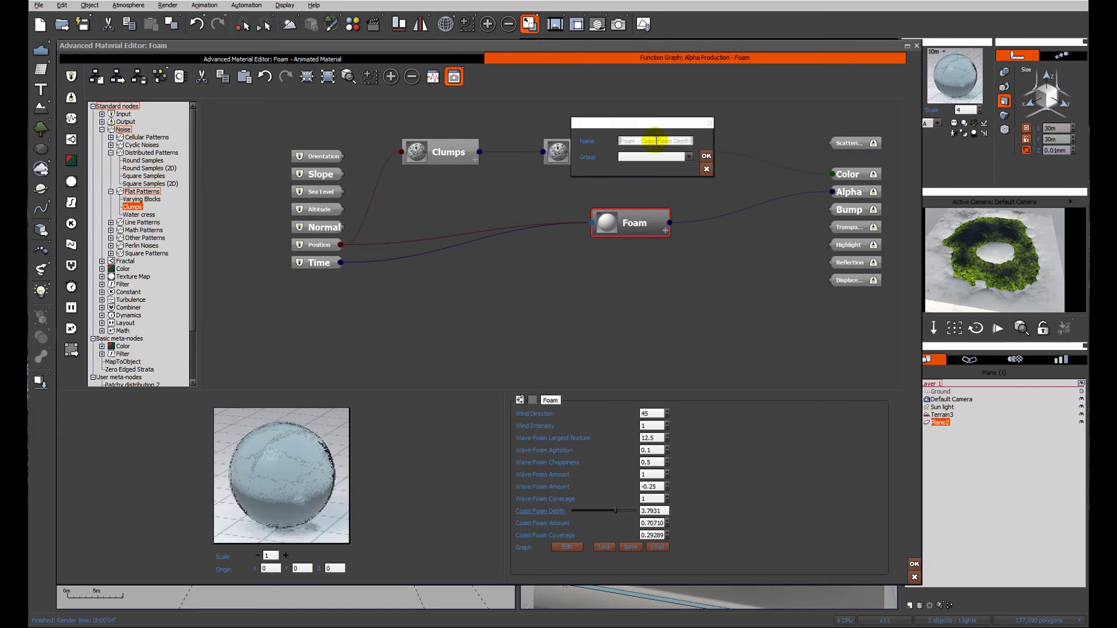
{"action": "key", "text": "BackSpace"}
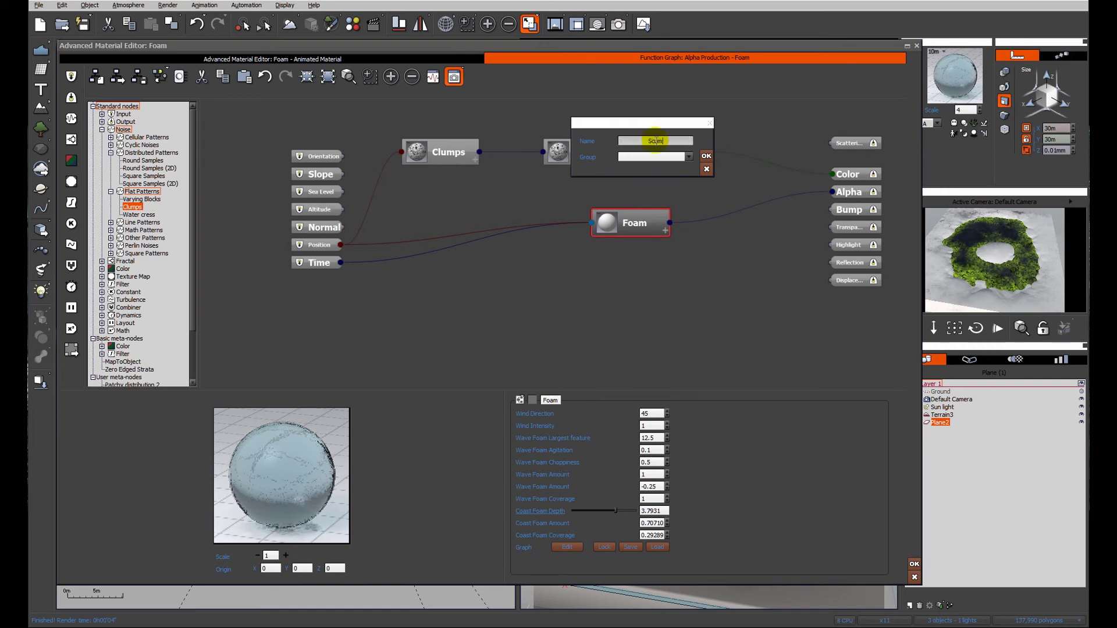
{"action": "type", "text": "Scum"}
{"action": "left_click", "coordinate": [659, 157]}
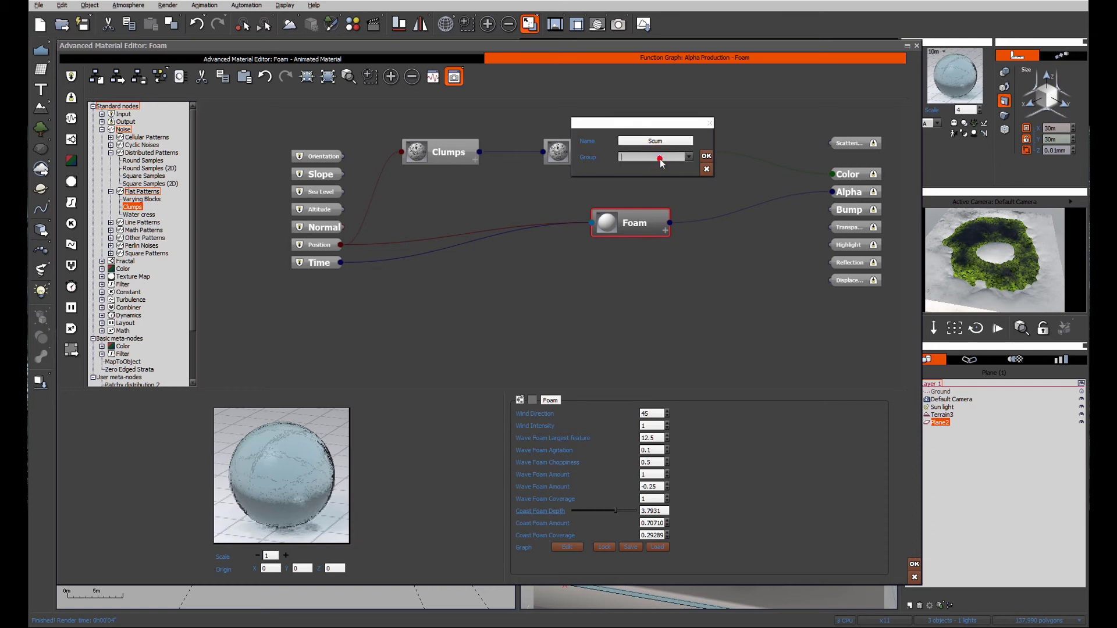
{"action": "left_click", "coordinate": [706, 156]}
Step: Publish the Color map gradient as 'Scum Colour' in the Scum group
{"action": "left_click", "coordinate": [675, 158]}
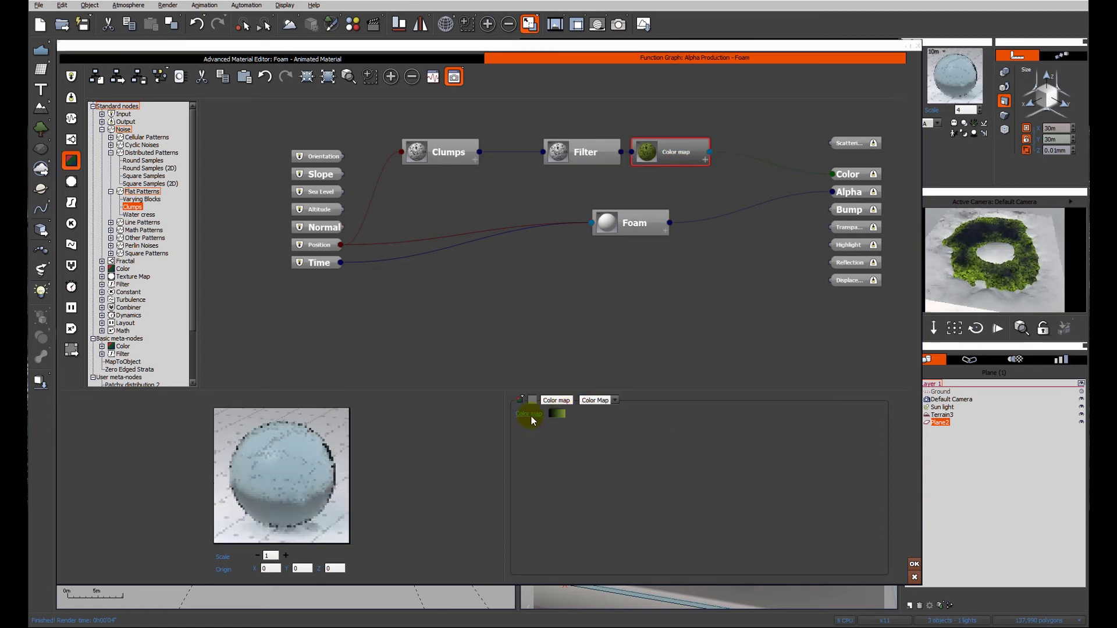
{"action": "right_click", "coordinate": [531, 417]}
{"action": "left_click", "coordinate": [570, 423]}
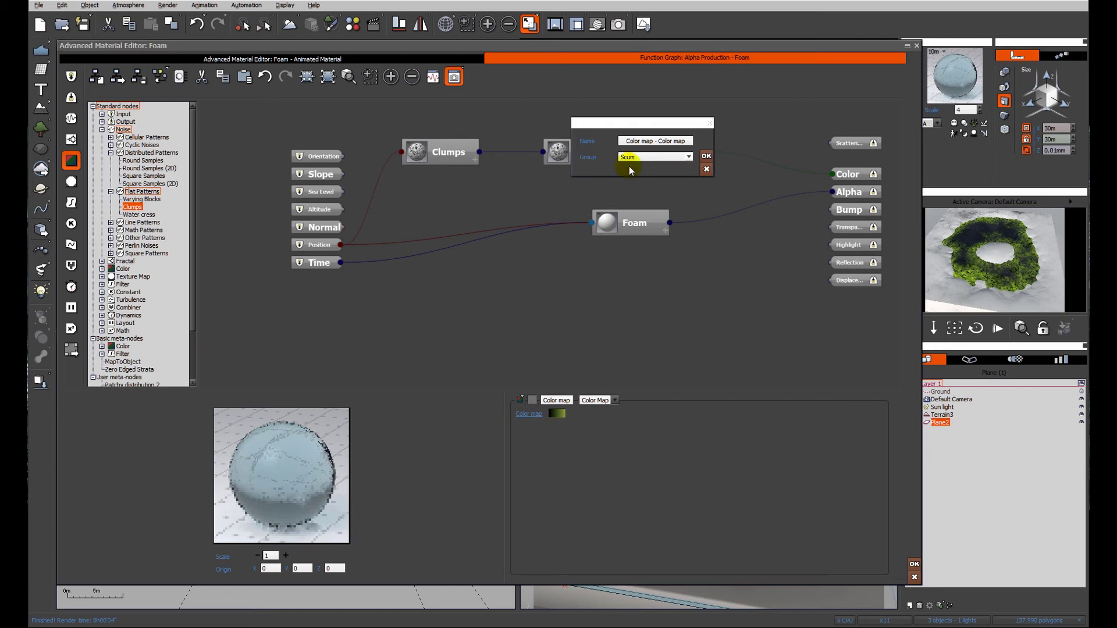
{"action": "left_click", "coordinate": [645, 141]}
{"action": "type", "text": "Scum Colour"}
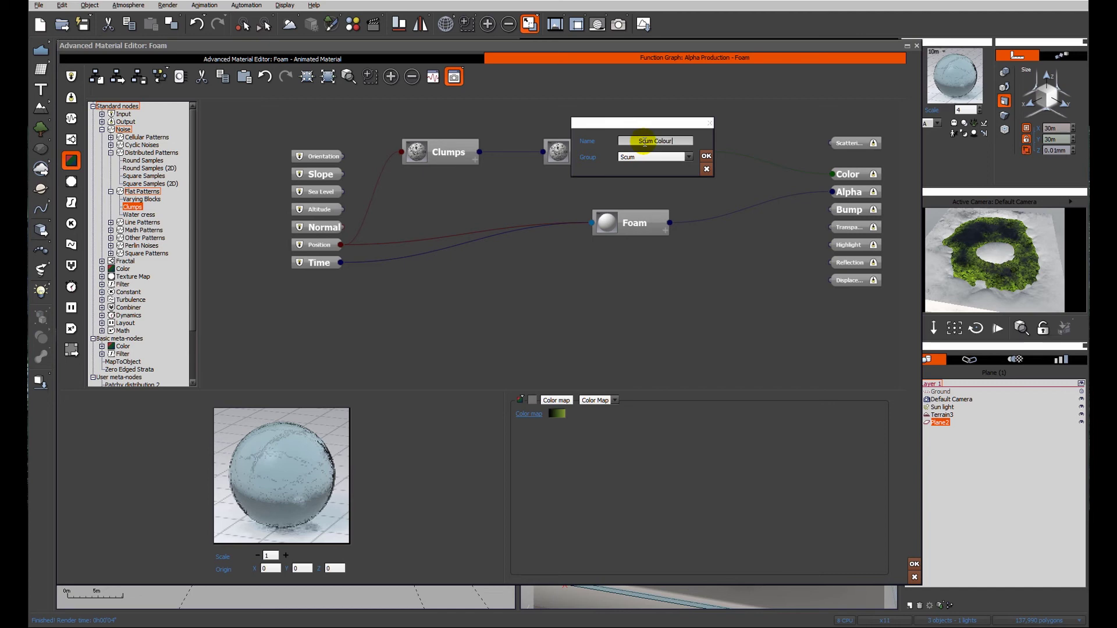
{"action": "key", "text": "Return"}
{"action": "left_click", "coordinate": [707, 156]}
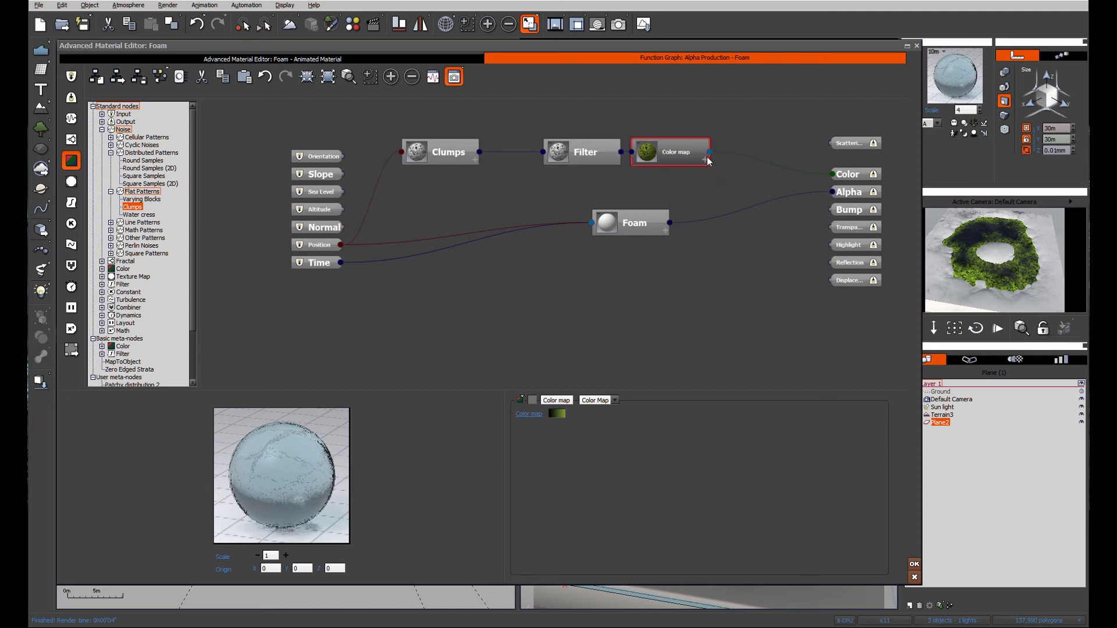
Step: Lower the published Scum parameter from 3.79 to 0.517237 in Published Params
{"action": "left_click", "coordinate": [220, 60]}
{"action": "left_click", "coordinate": [120, 213]}
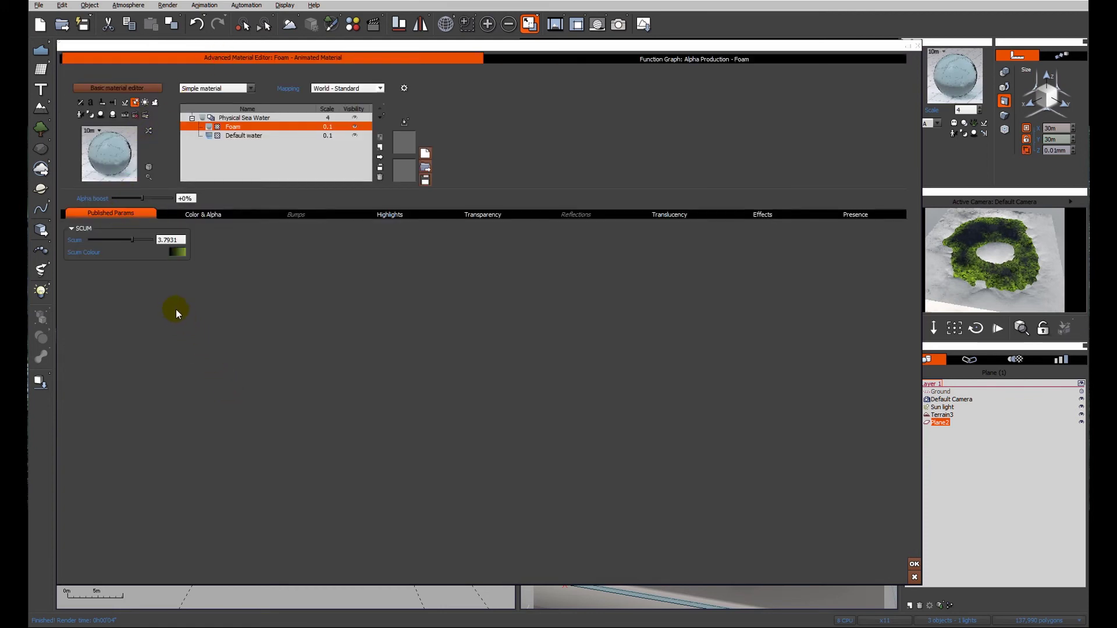
{"action": "left_click_drag", "start_coordinate": [137, 242], "coordinate": [127, 242]}
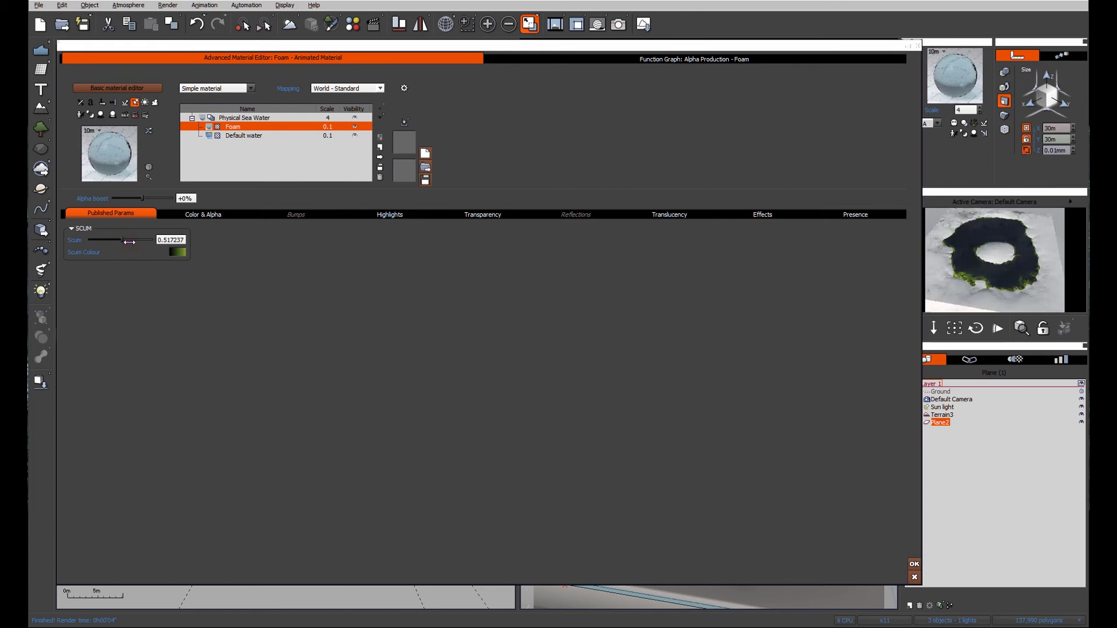
{"action": "left_click", "coordinate": [620, 58]}
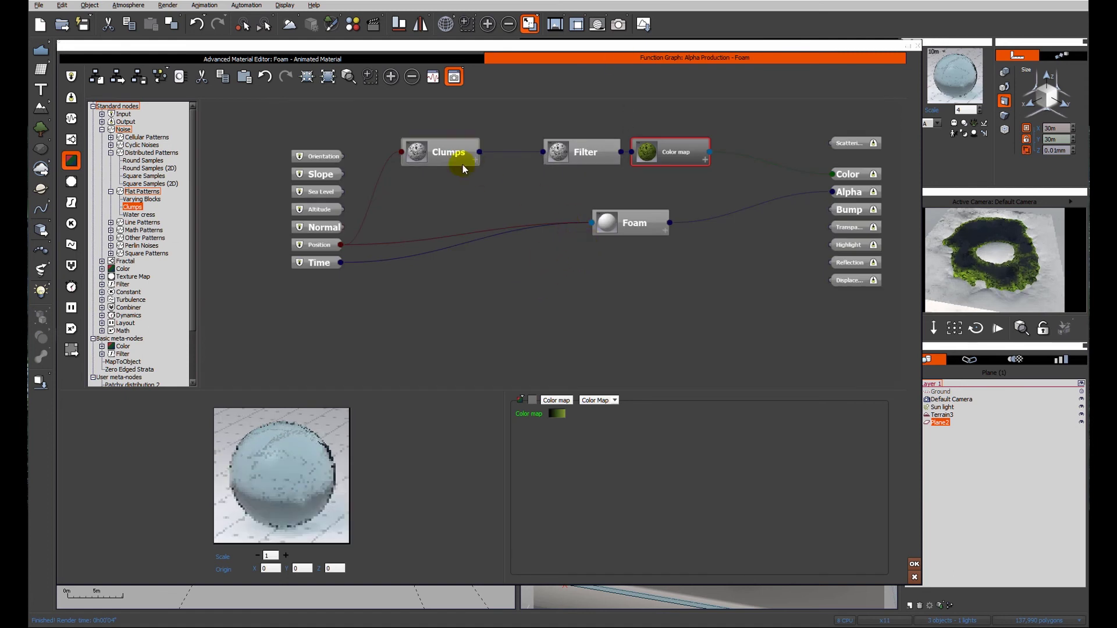
Step: Publish the Clumps node's Scale (0.428902) as 'Scum scale' in the Scum group
{"action": "left_click", "coordinate": [461, 156]}
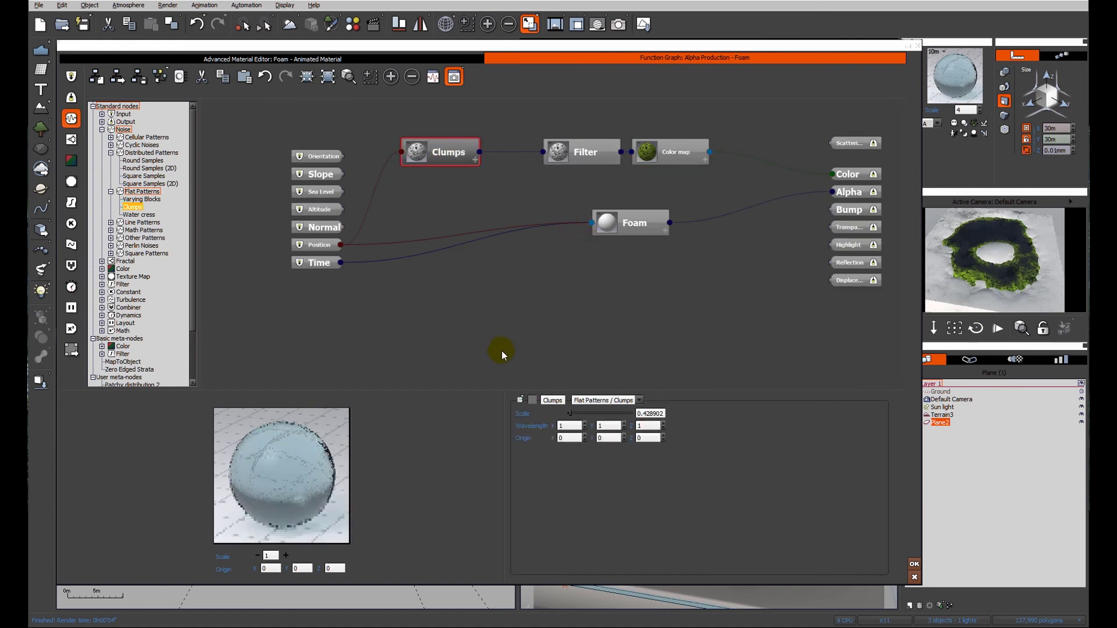
{"action": "right_click", "coordinate": [525, 418]}
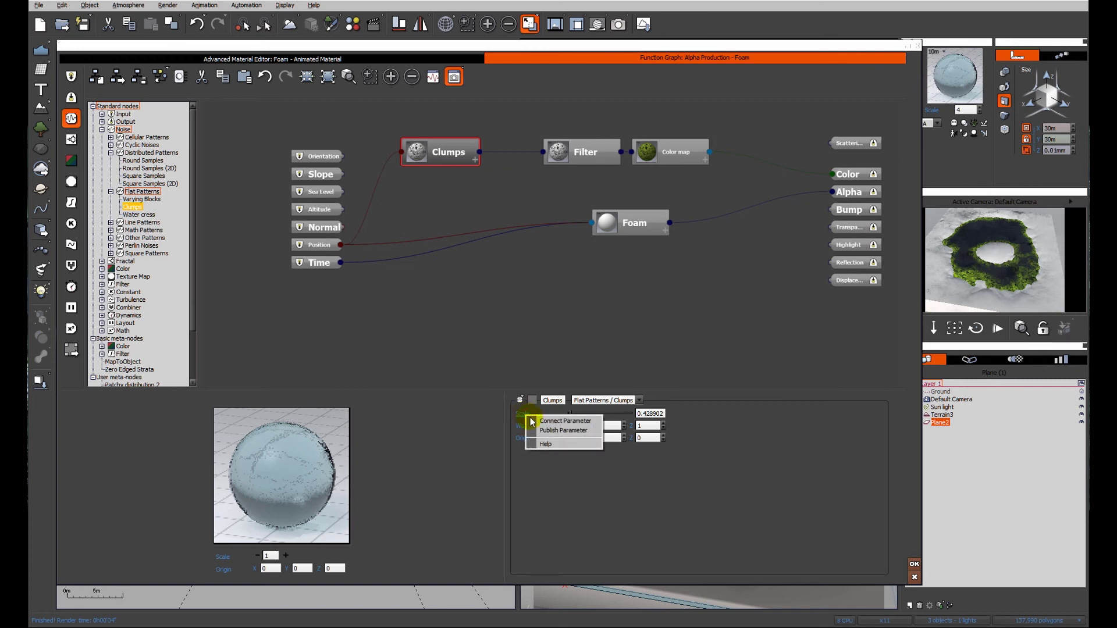
{"action": "left_click", "coordinate": [563, 430]}
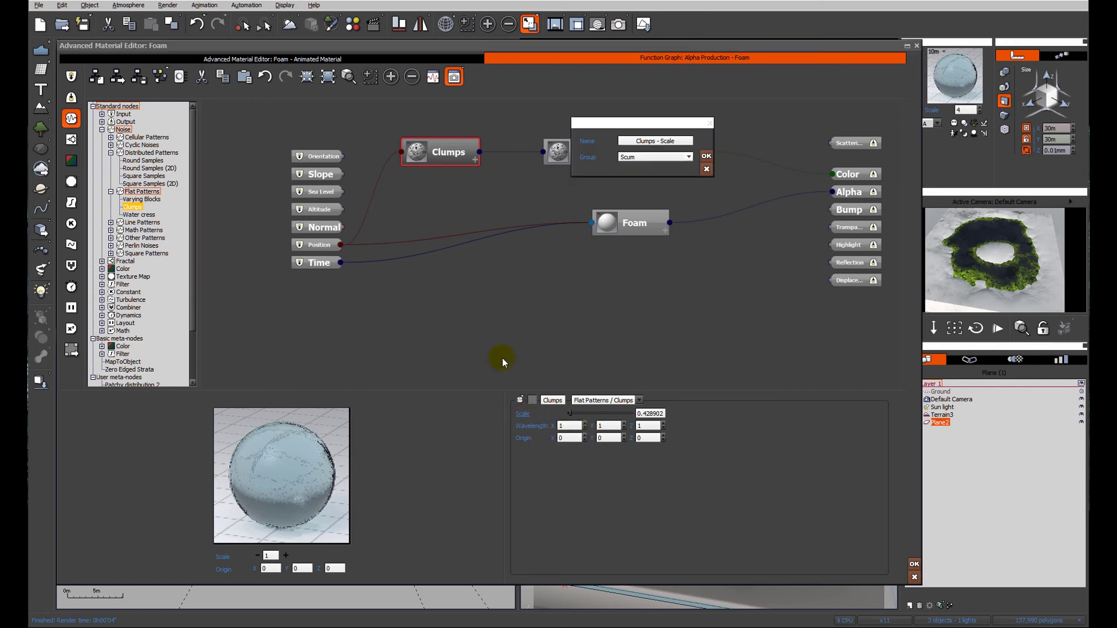
{"action": "left_click", "coordinate": [656, 142]}
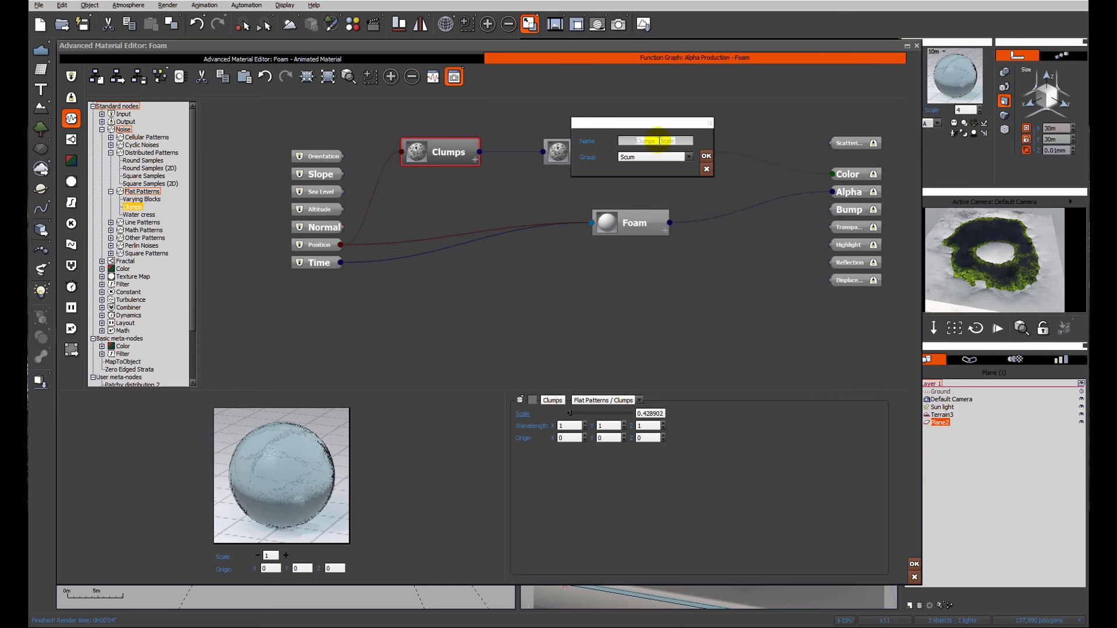
{"action": "type", "text": "Scum"}
{"action": "left_click", "coordinate": [706, 156]}
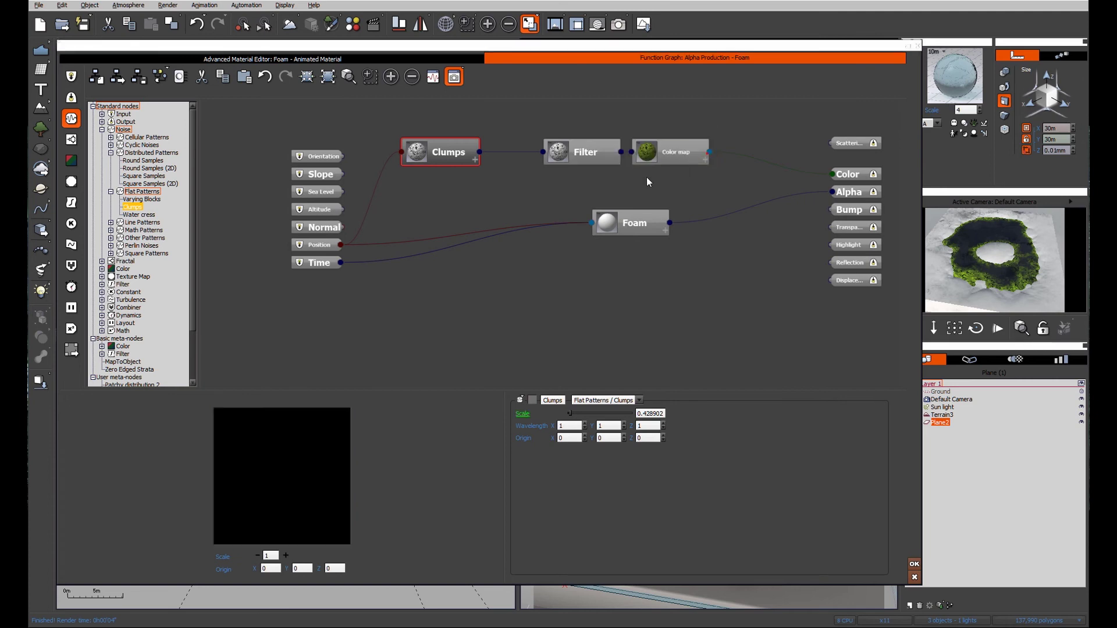
{"action": "left_click", "coordinate": [307, 59]}
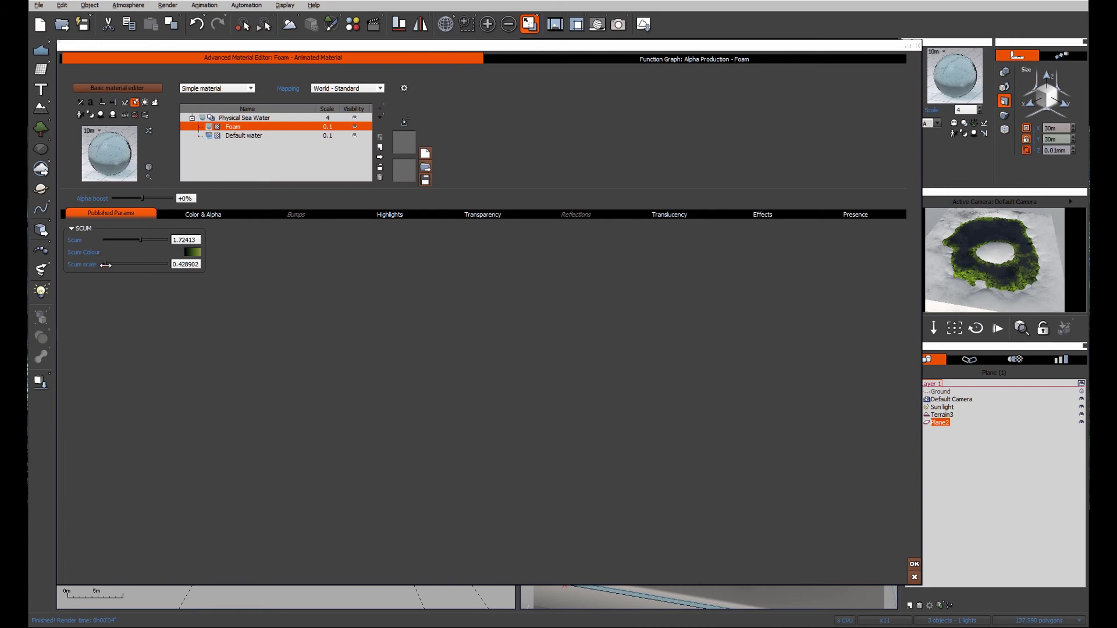
Step: Drag the published Scum scale down from 0.428902 to its minimum 0.1
{"action": "left_click_drag", "start_coordinate": [106, 265], "coordinate": [101, 265]}
Step: Render the pond with finer scum clumps, discarding the oldest renders, and close the render panel
{"action": "left_click", "coordinate": [618, 24]}
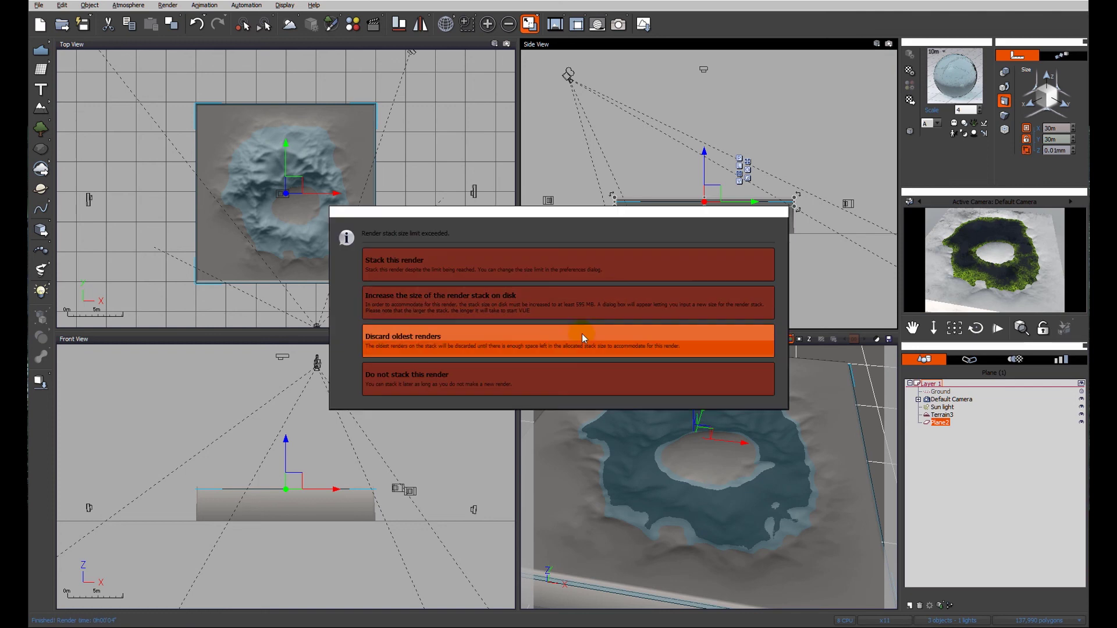
{"action": "left_click", "coordinate": [545, 352]}
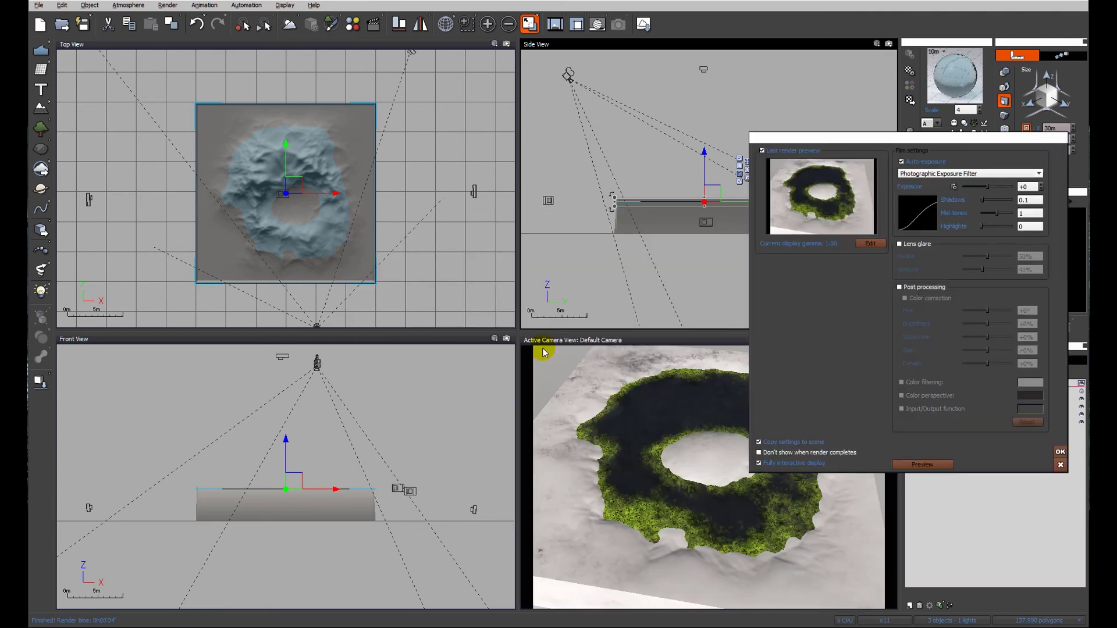
{"action": "left_click", "coordinate": [1060, 451]}
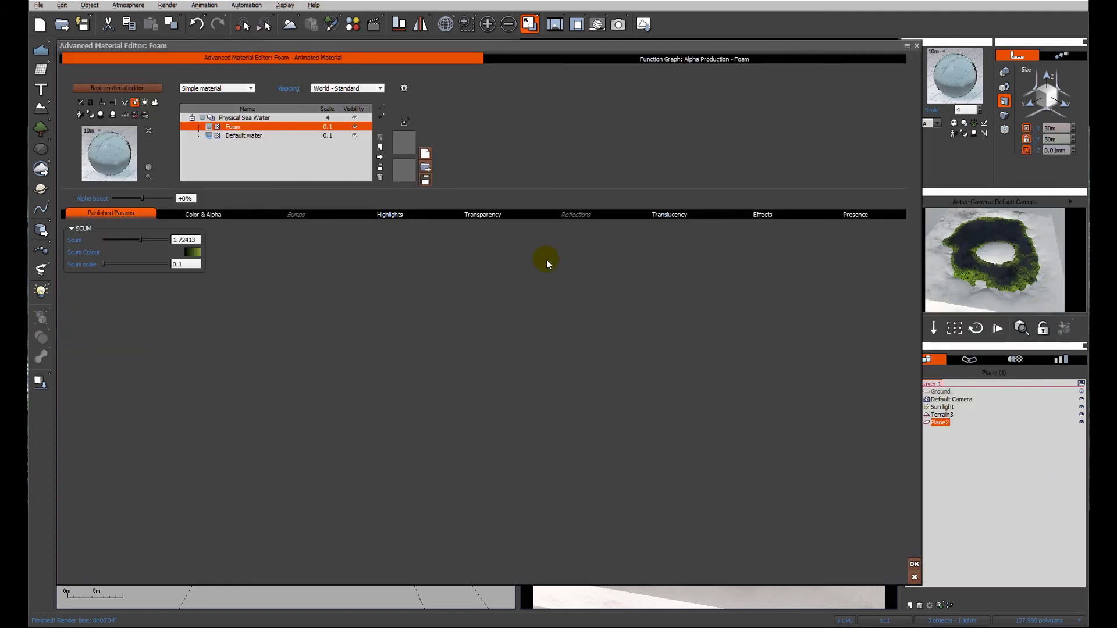